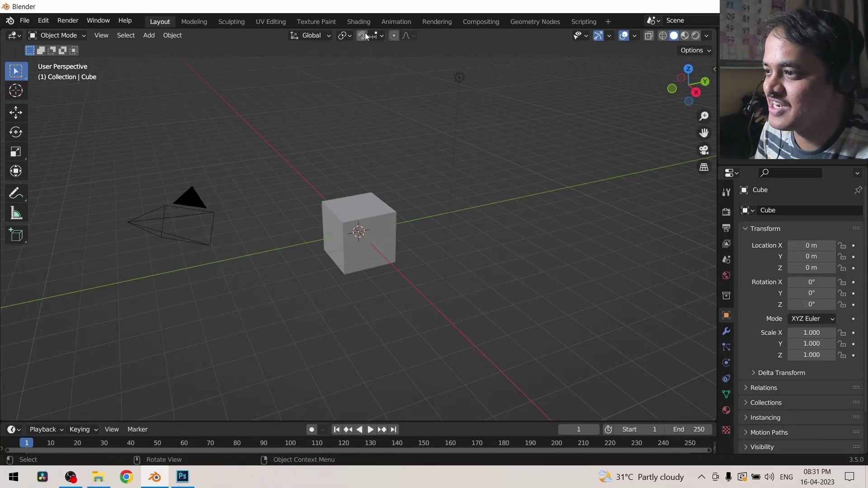
- Switch to the Shading workspace and adjust the image editor's area, toolbar and sidebar
click(362, 22)
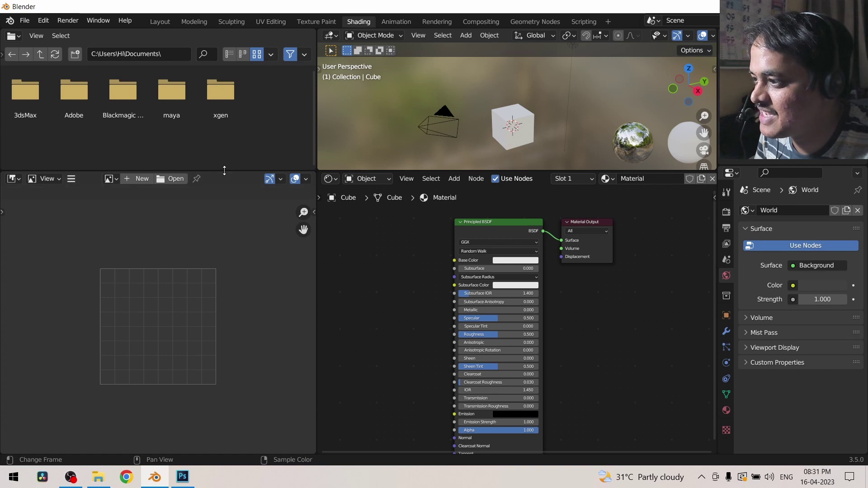
drag(224, 171, 225, 167)
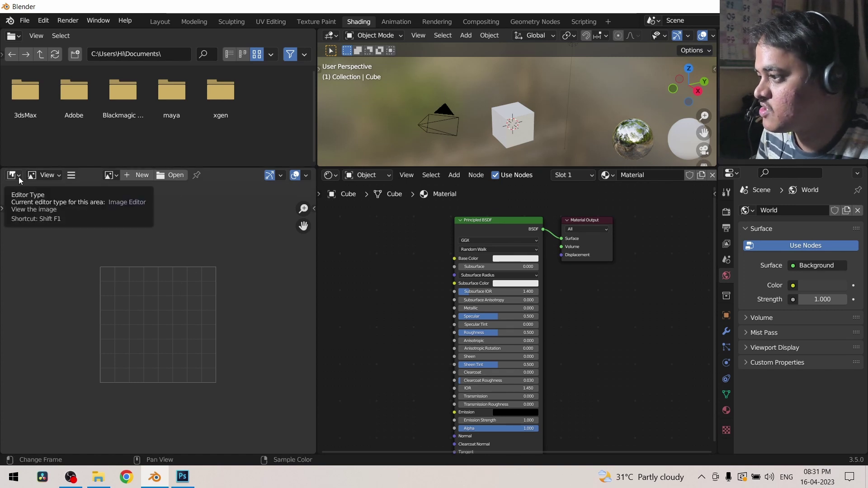
key(t)
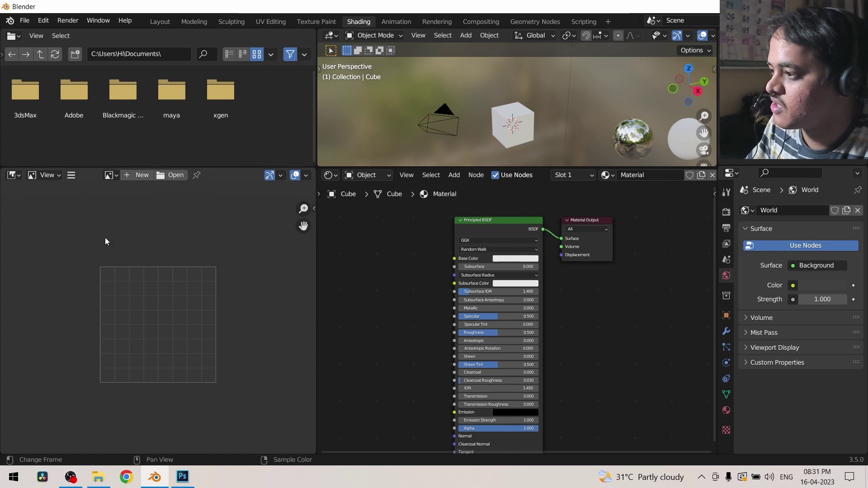
key(t)
key(n)
key(n)
key(n)
key(n)
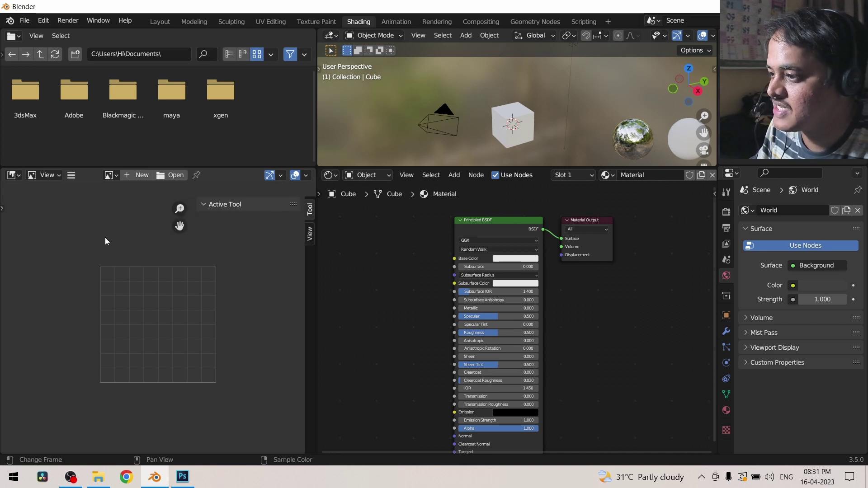
click(111, 176)
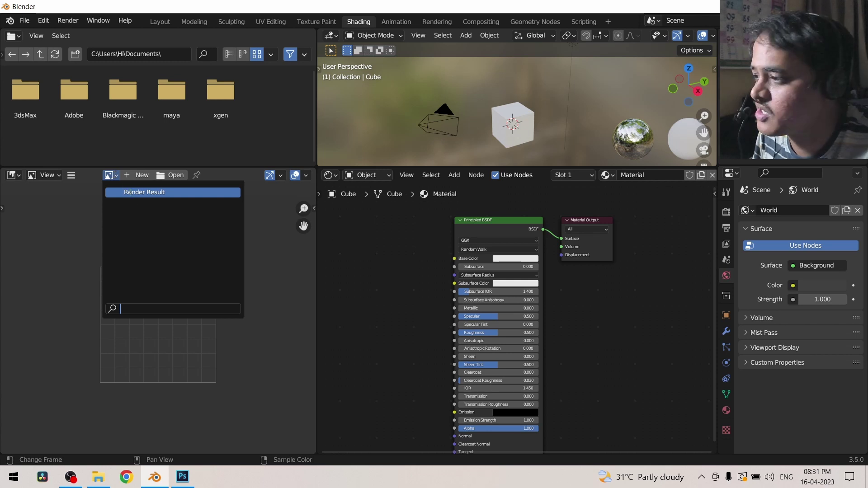
click(176, 175)
- Load pexels-pixabay-60597.jpg from the Desktop into the image editor and pan across it
click(176, 175)
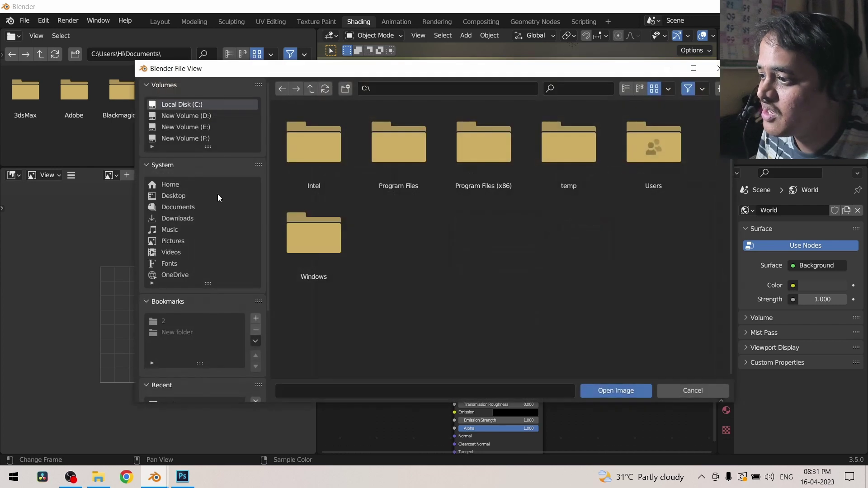
click(168, 195)
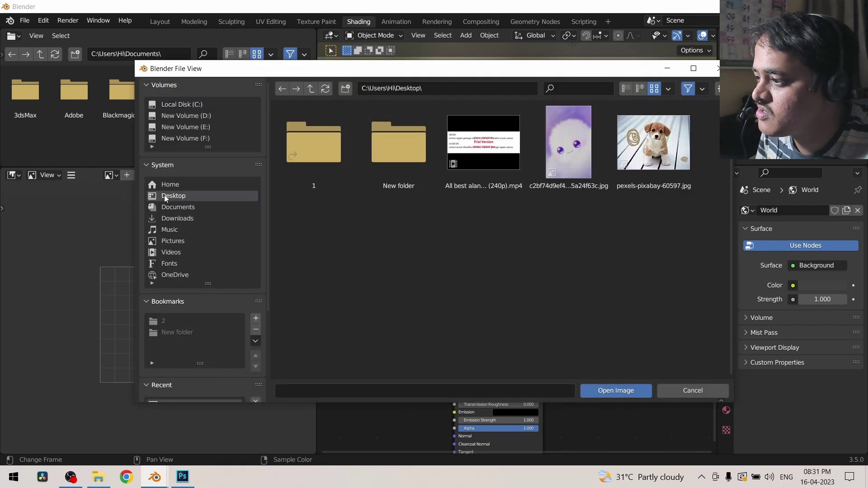
click(635, 163)
double_click(635, 163)
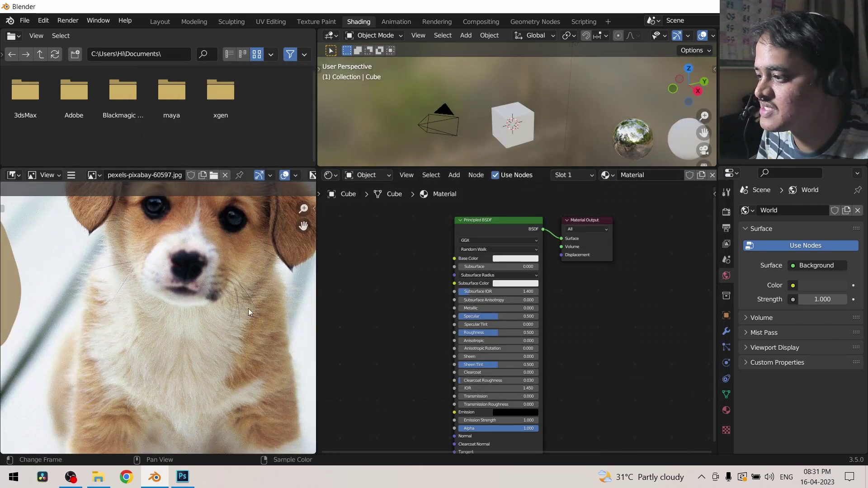
scroll(219, 305, down, 3)
scroll(153, 359, up, 5)
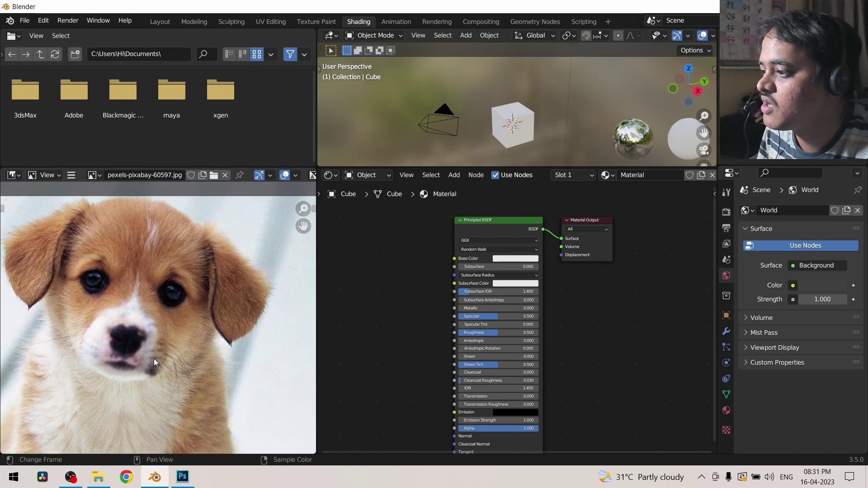
scroll(154, 359, down, 2)
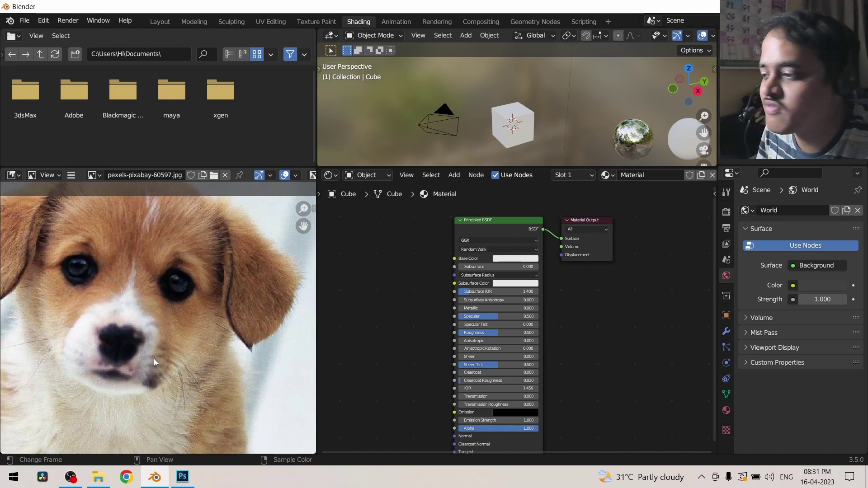
middle_drag(154, 359, 179, 329)
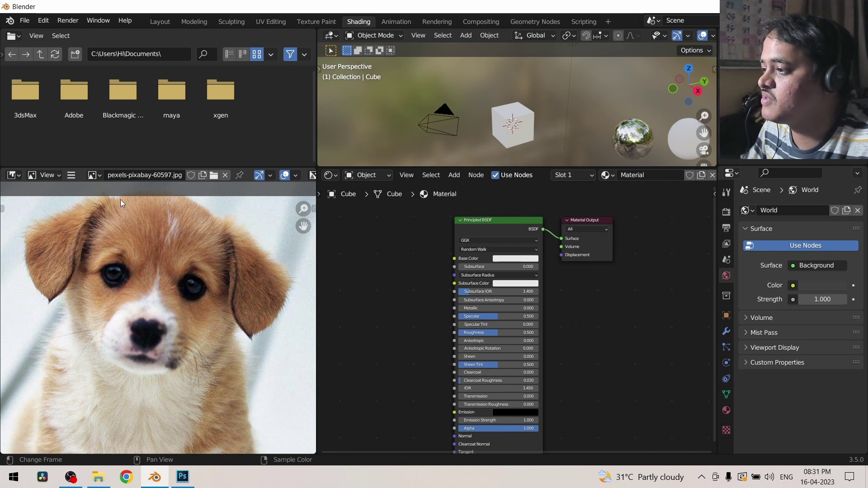
click(96, 175)
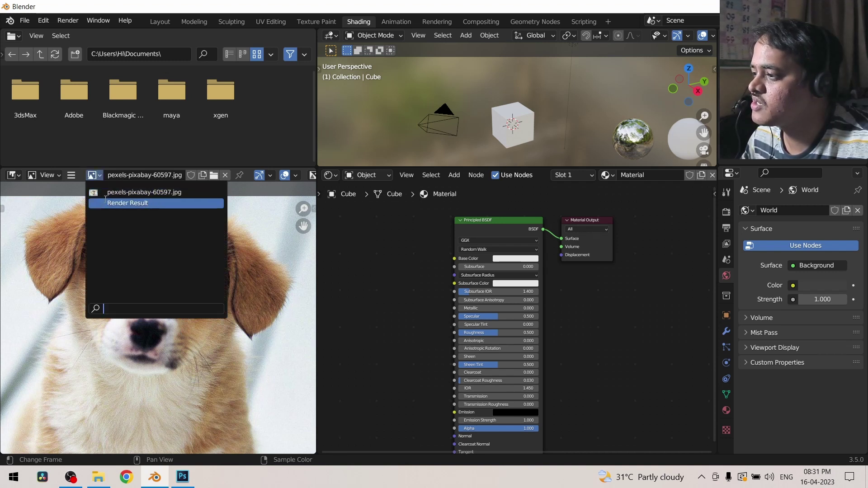
- Open c2bf74d9ef43bf24dcf73cde5a24f63c.jpg from the Desktop and centre it in view
click(214, 175)
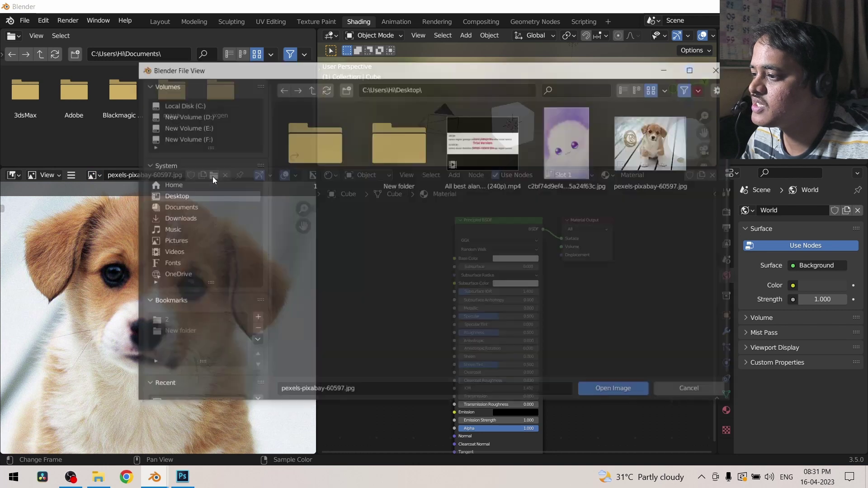
click(592, 164)
double_click(593, 162)
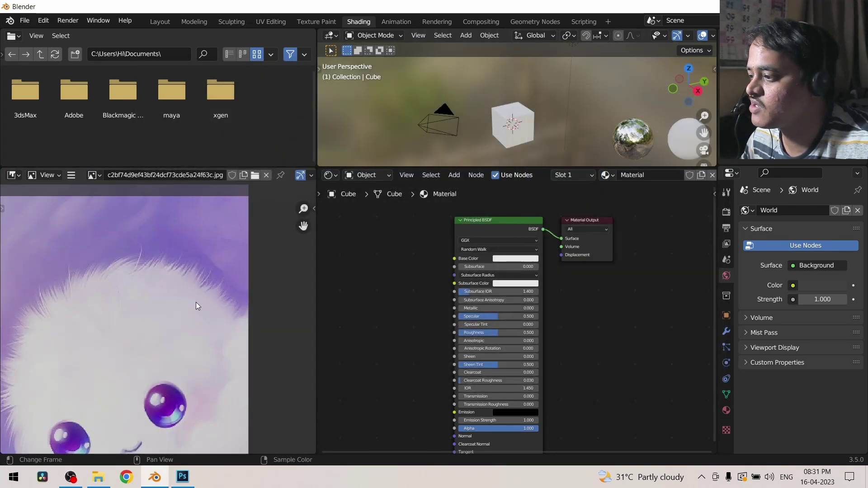
scroll(192, 312, down, 3)
scroll(189, 299, up, 2)
middle_drag(189, 300, 196, 294)
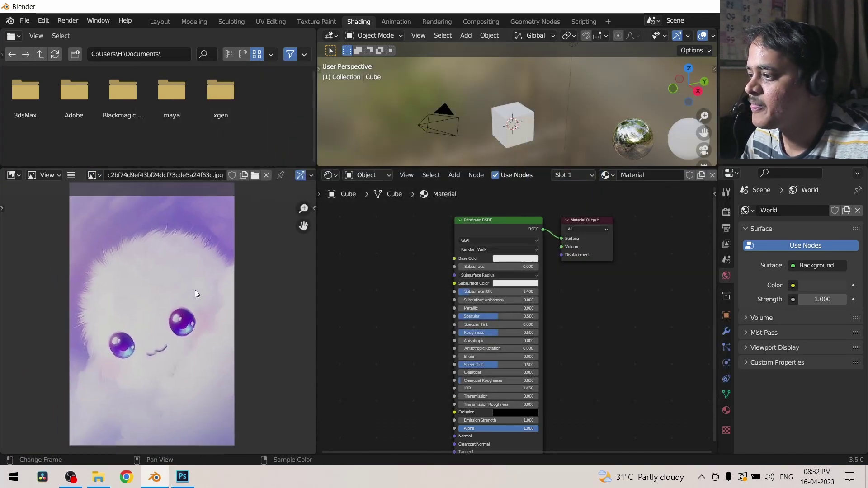
- Switch to the puppy photo and back to the creature image using the image list
click(96, 176)
click(110, 198)
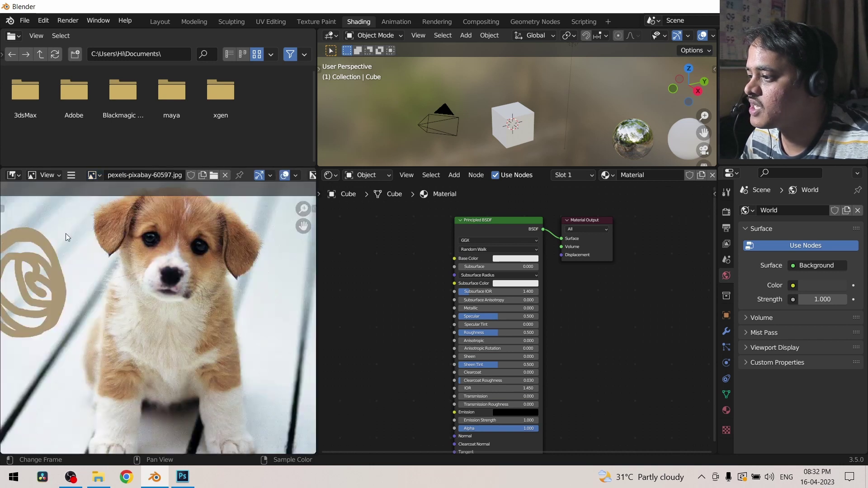
middle_drag(145, 262, 107, 295)
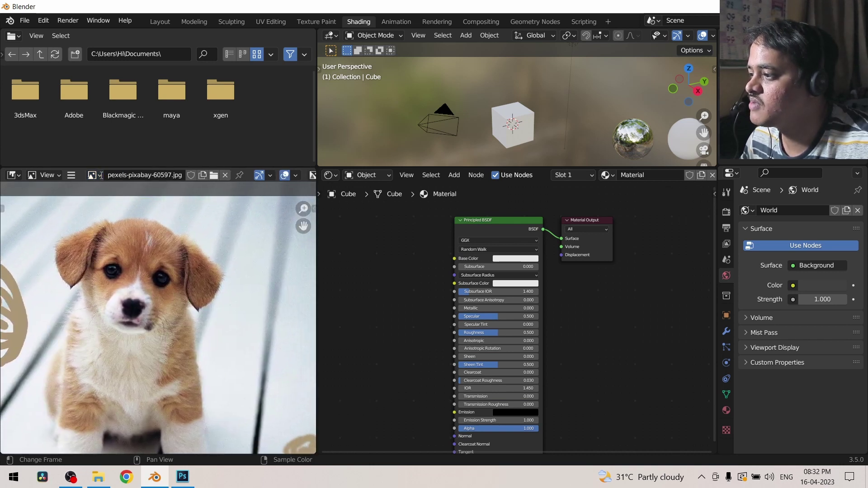
click(95, 176)
click(109, 190)
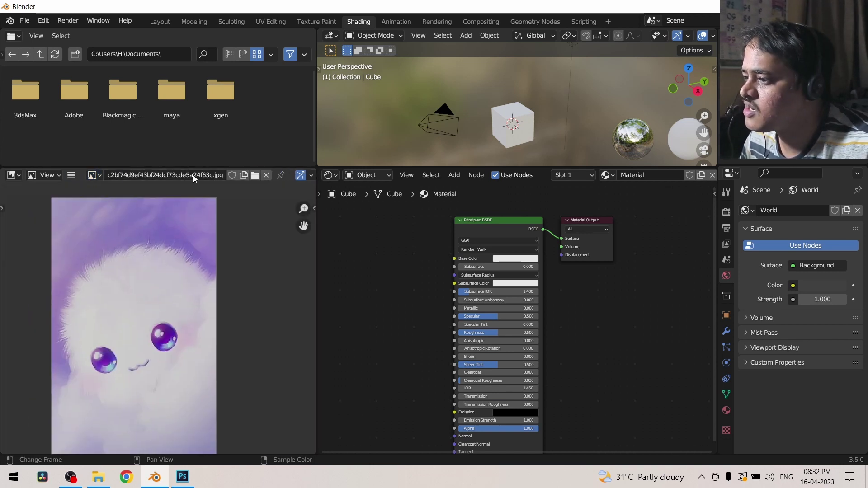
- Show the creature image's properties in a widened sidebar and open the Source type list
key(n)
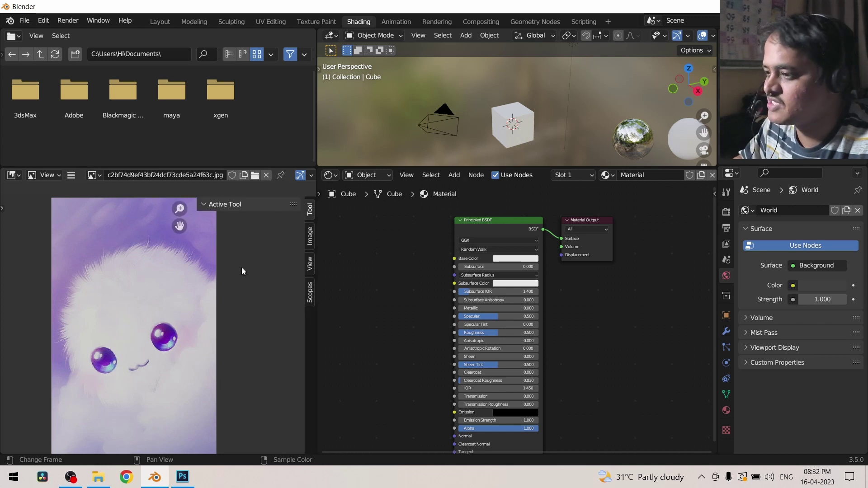
click(310, 236)
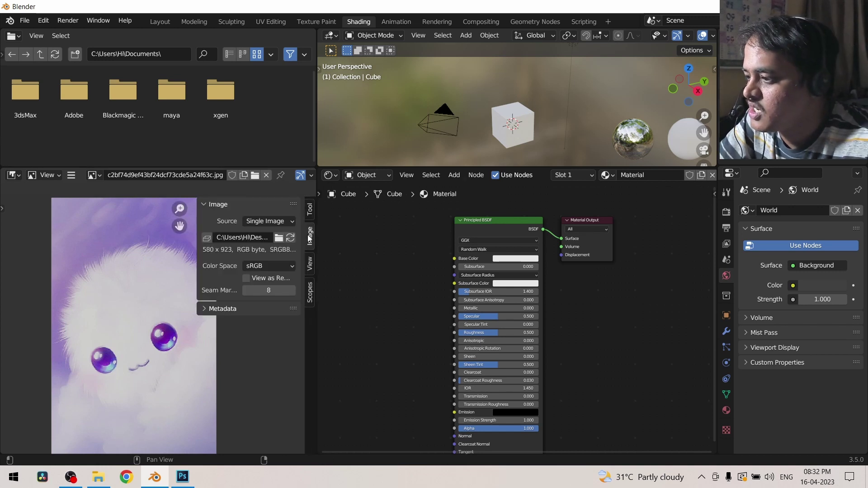
drag(316, 280, 431, 289)
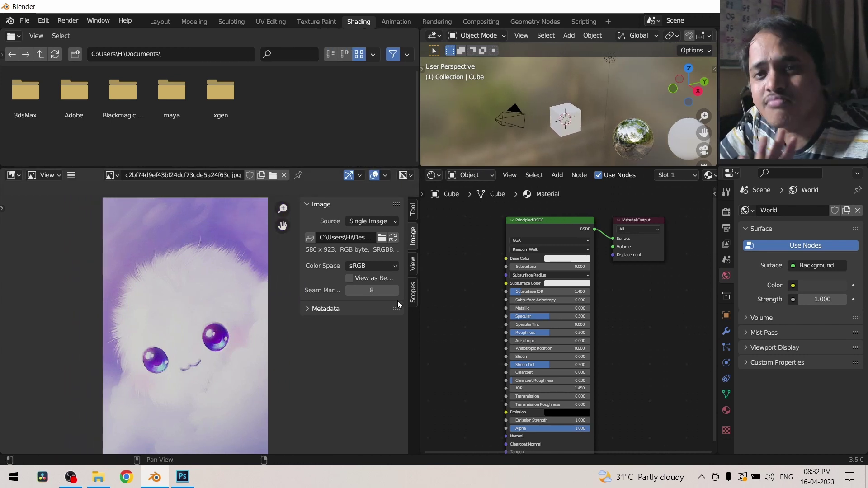
click(383, 237)
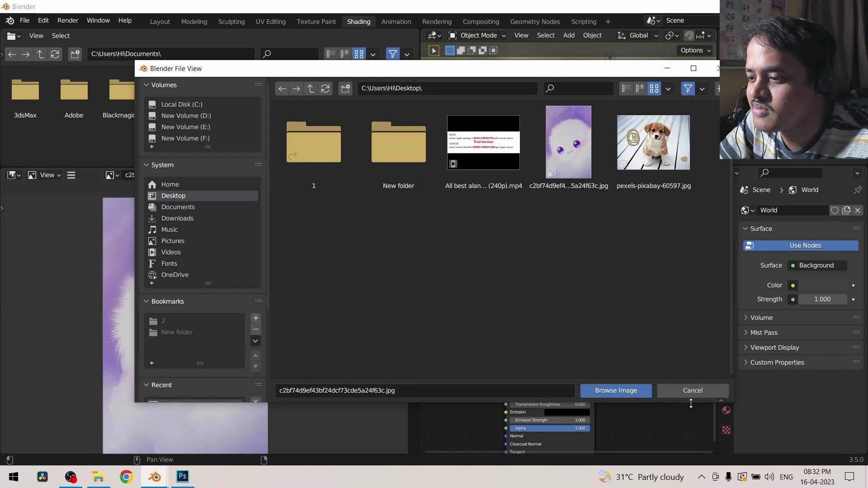
click(688, 392)
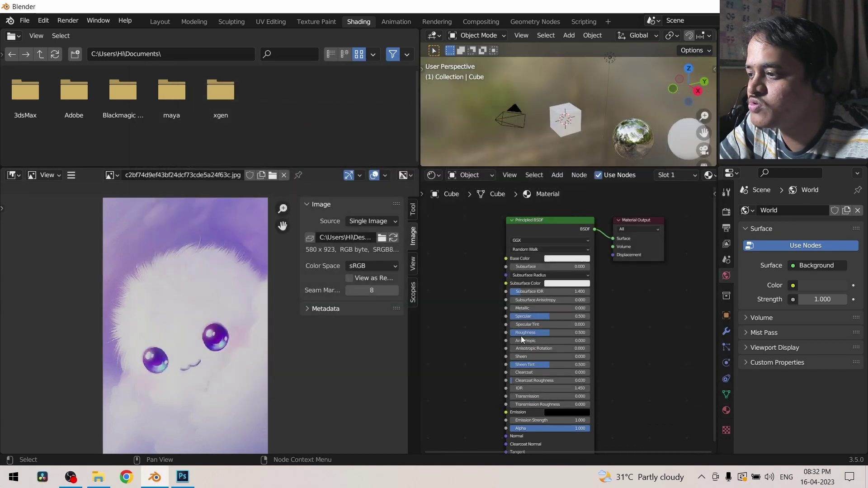
click(385, 222)
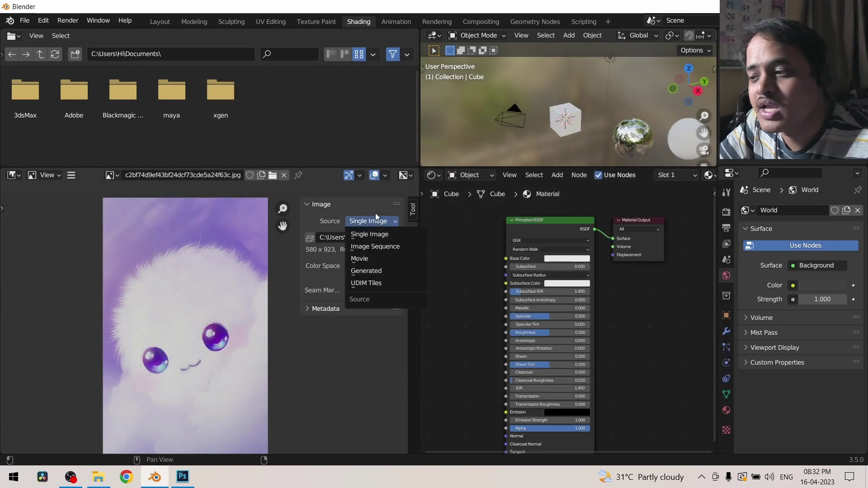
click(375, 214)
click(369, 220)
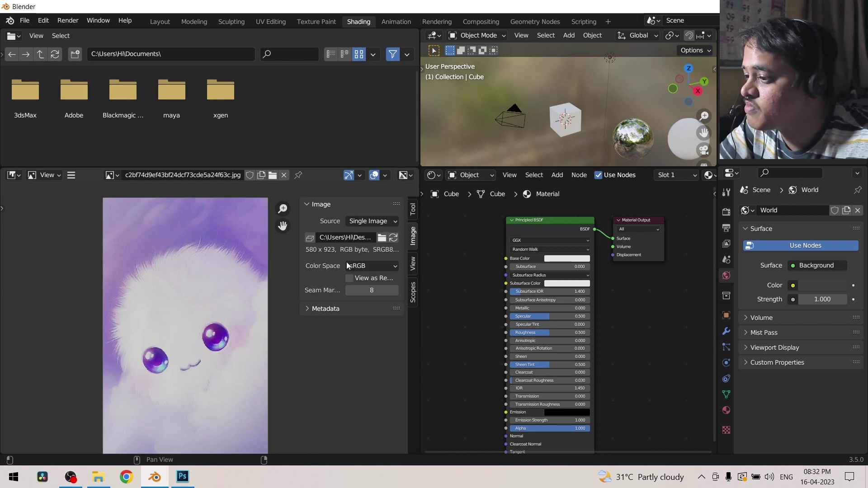
- Make the image a Generated Blank fill with an opaque light green colour
click(373, 221)
click(365, 268)
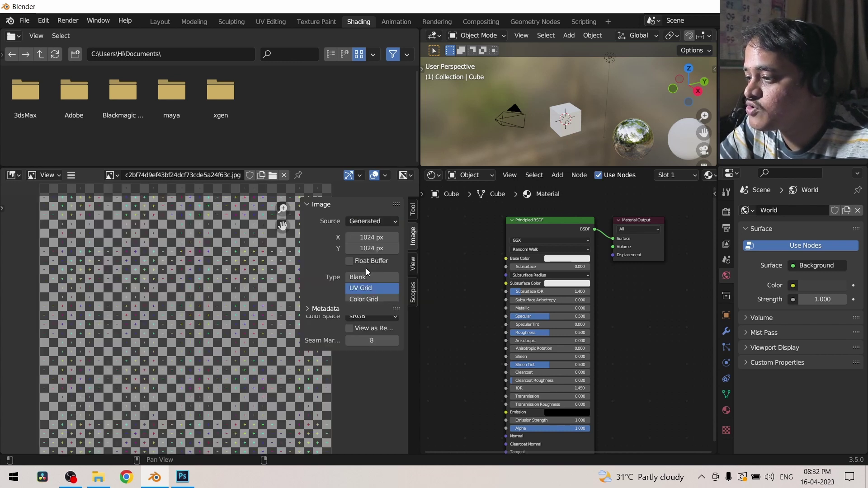
click(369, 288)
click(368, 277)
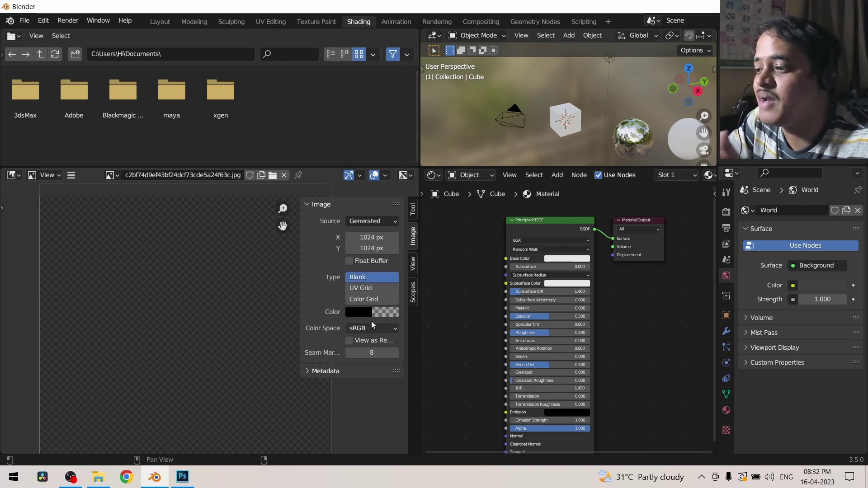
click(383, 314)
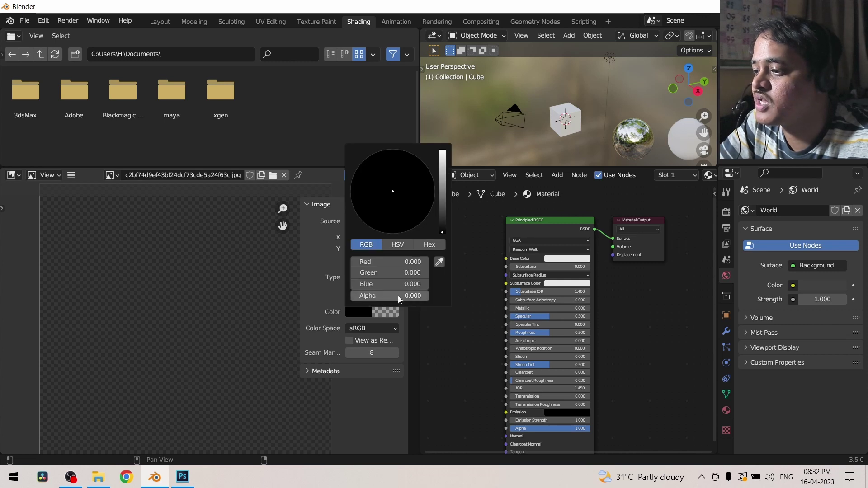
drag(398, 296, 433, 285)
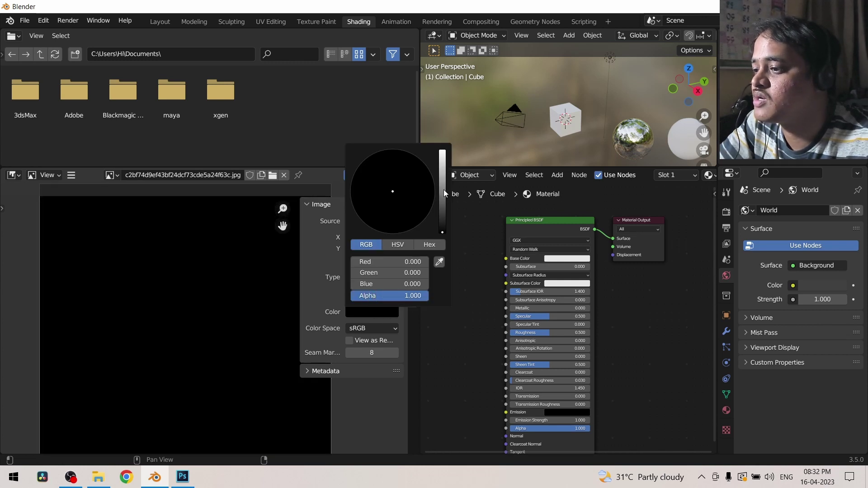
drag(443, 189, 442, 166)
mouse_move(386, 166)
mouse_down()
mouse_move(394, 227)
mouse_move(384, 176)
mouse_up()
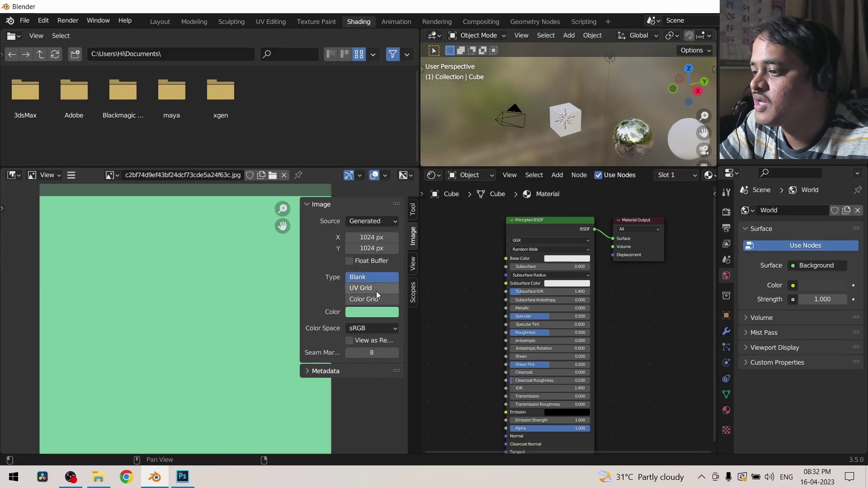
- Preview the UV Grid and Color Grid generated types, then return to Blank
click(373, 289)
scroll(153, 305, up, 3)
scroll(157, 306, up, 3)
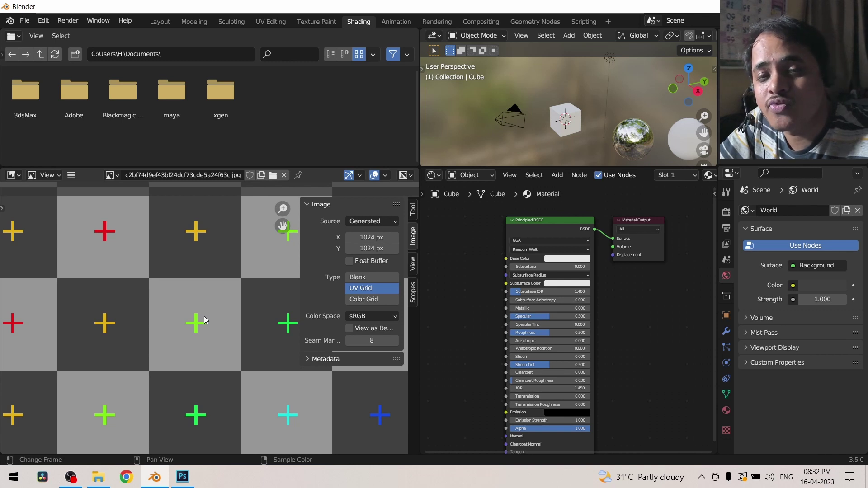
scroll(204, 316, down, 6)
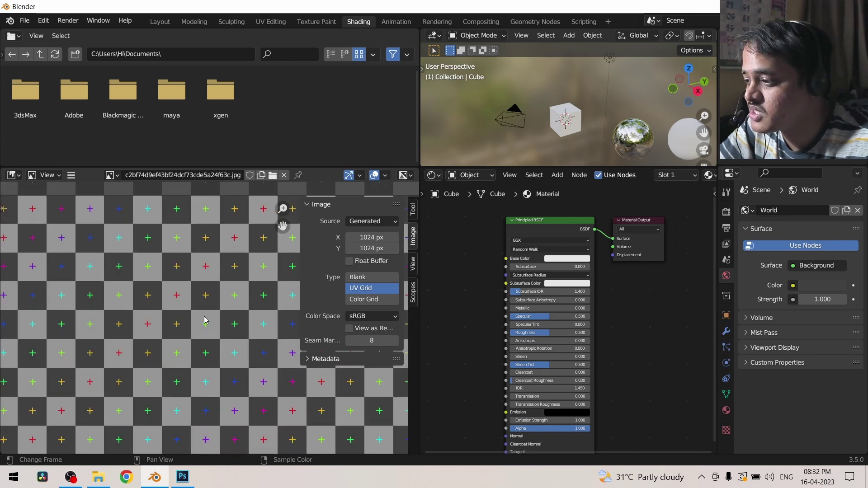
click(360, 299)
middle_drag(201, 331, 203, 326)
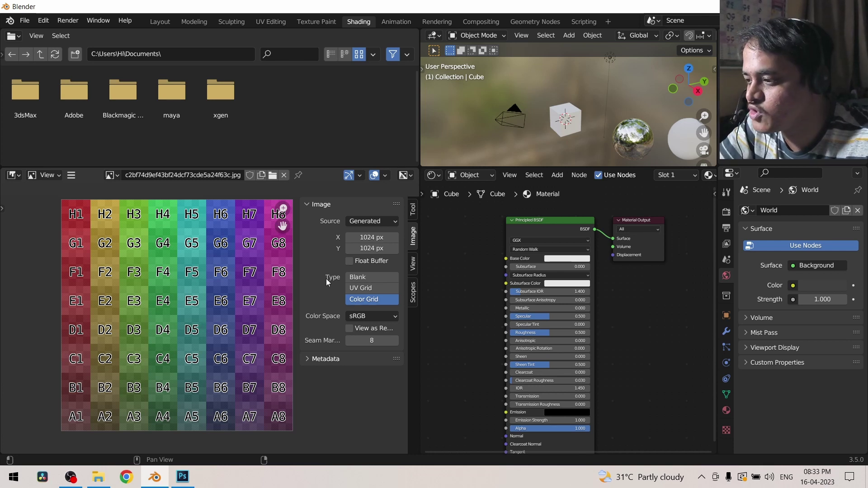
click(368, 278)
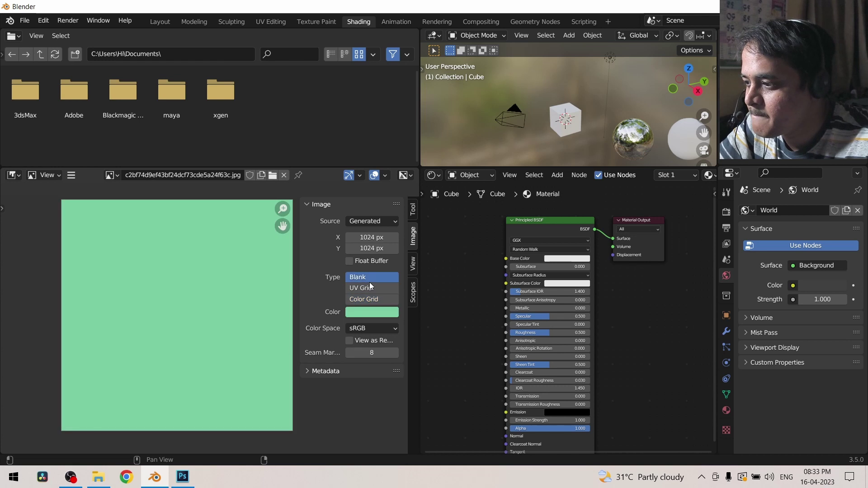
click(388, 224)
- Set Source to Single Image and display pexels-pixabay-60597.jpg, panning to the puppy's face
click(382, 232)
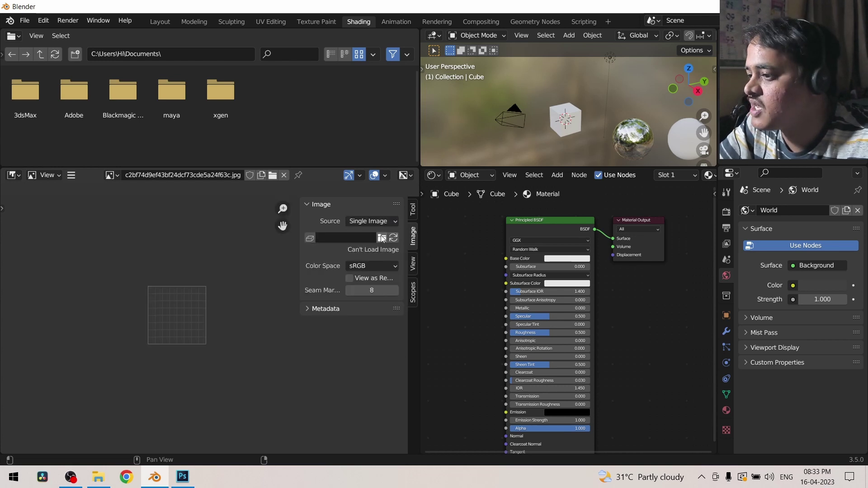
click(111, 175)
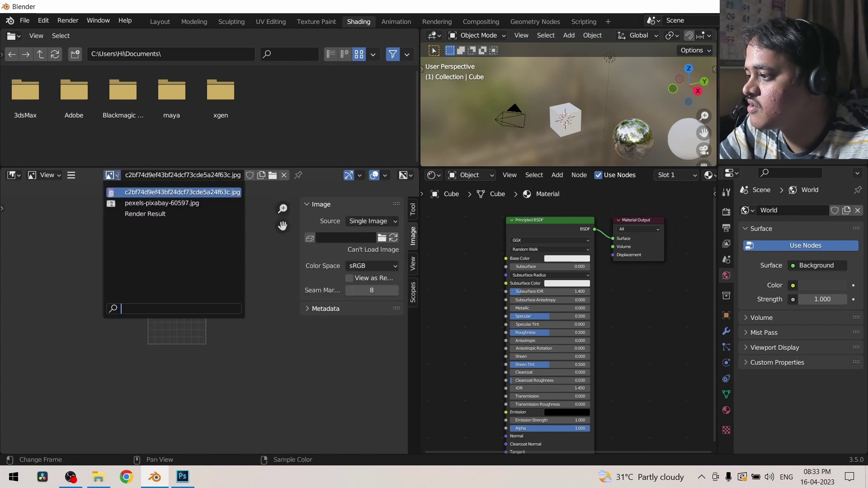
click(123, 203)
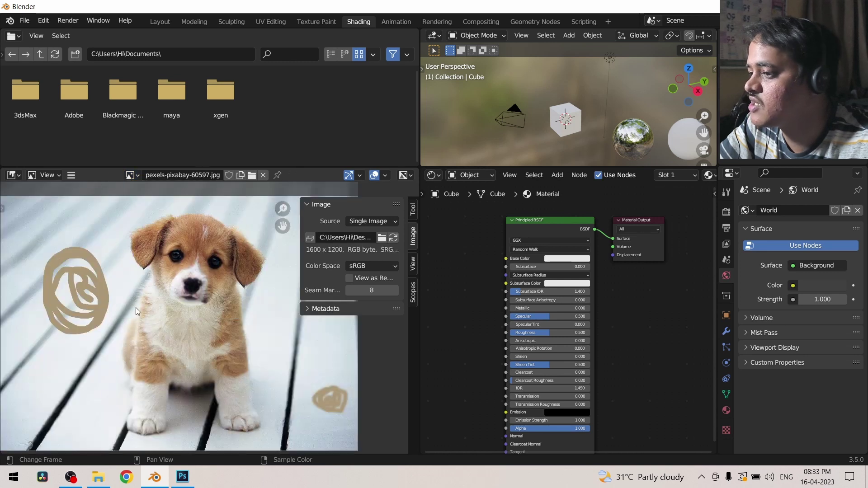
scroll(136, 307, up, 3)
middle_drag(139, 306, 132, 348)
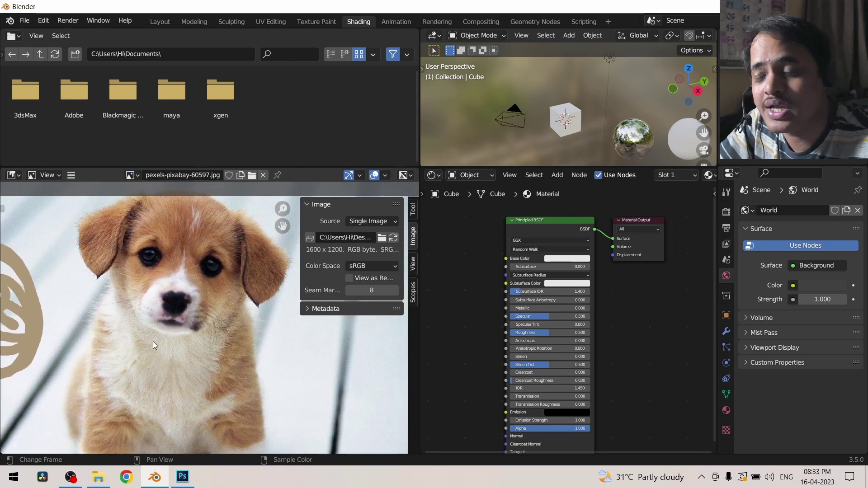
- Collapse the image properties sidebar and show the image editor's header menus
drag(299, 266, 422, 255)
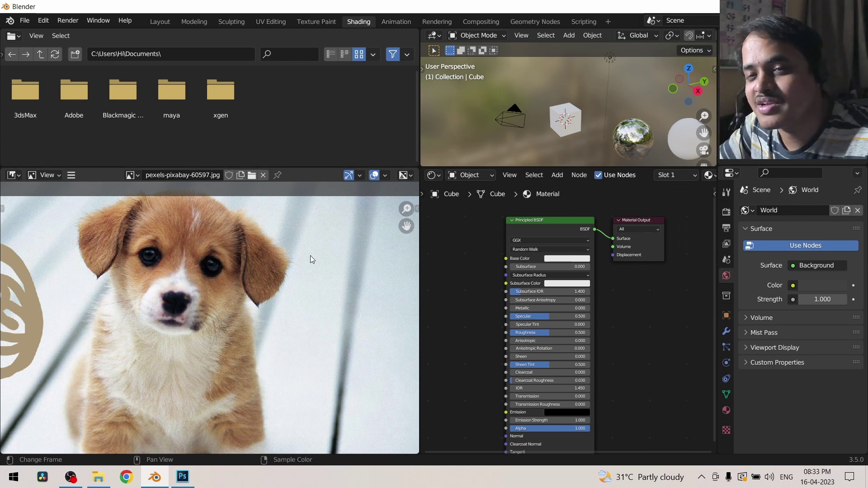
right_click(70, 174)
mouse_move(70, 174)
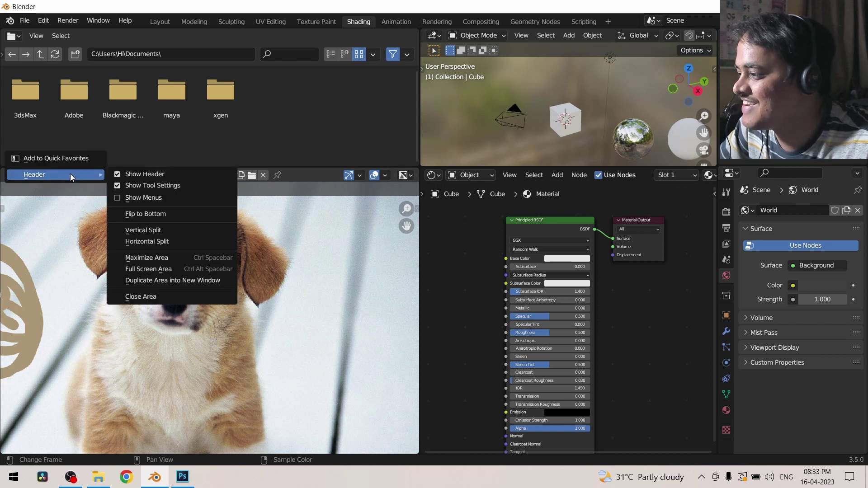
click(132, 198)
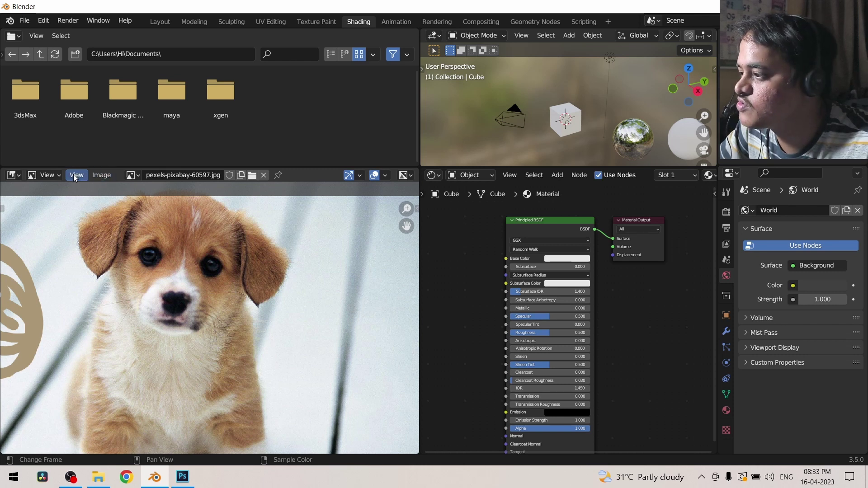
- Look through the View and Image menus, pan the photo, then leave Blender for the desktop
click(75, 177)
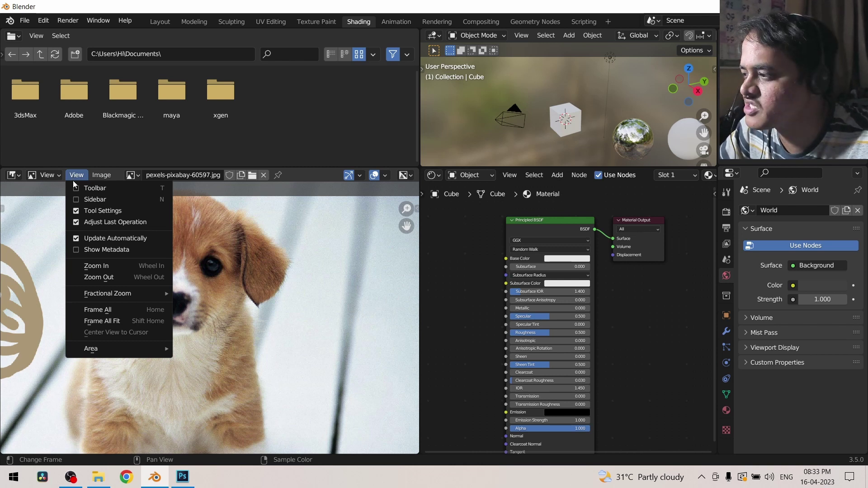
click(105, 176)
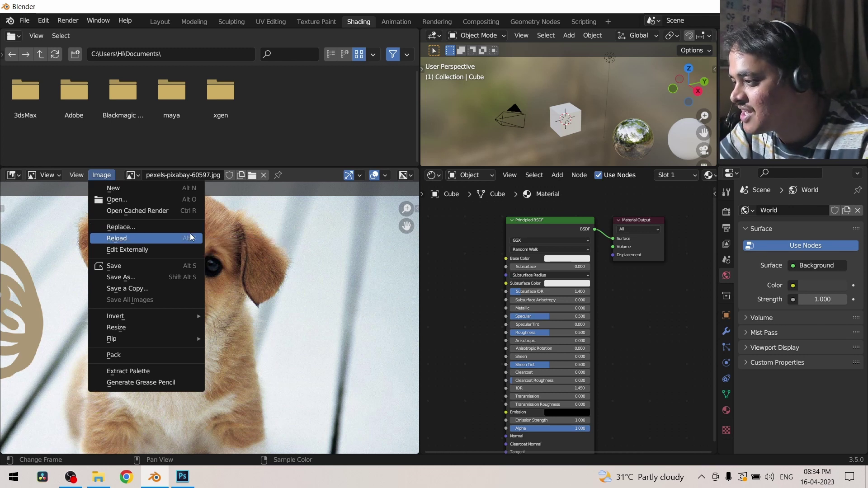
click(159, 236)
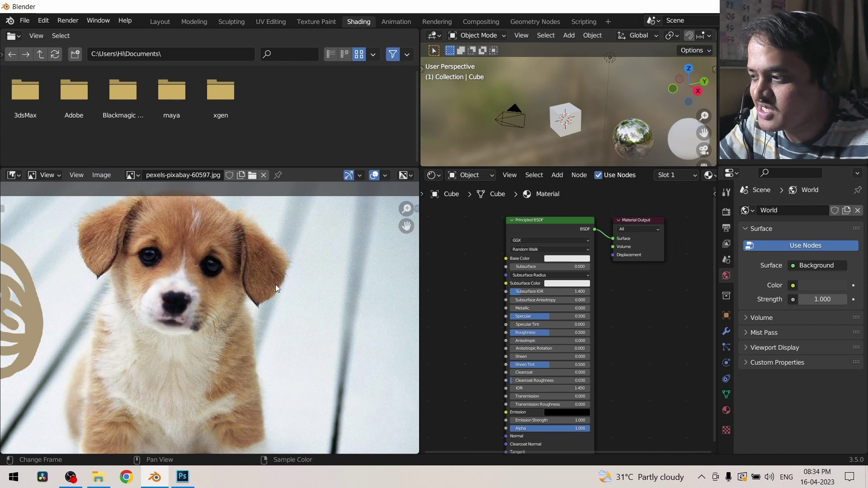
middle_drag(281, 307, 244, 338)
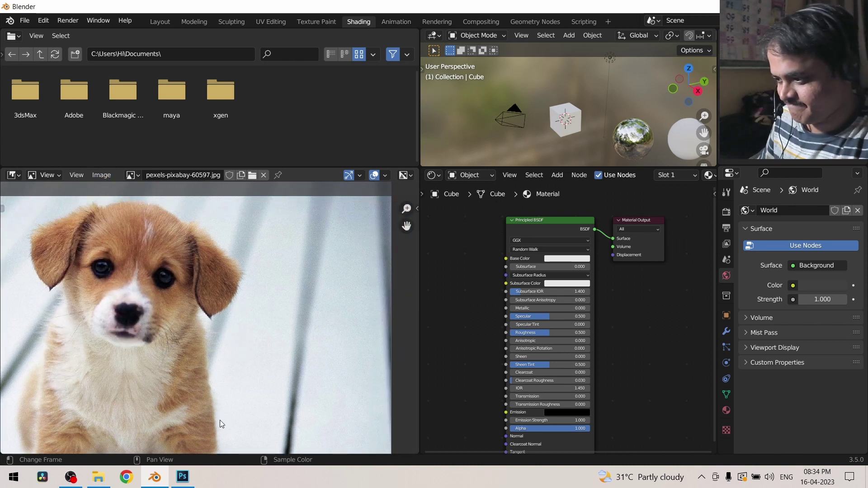
click(183, 477)
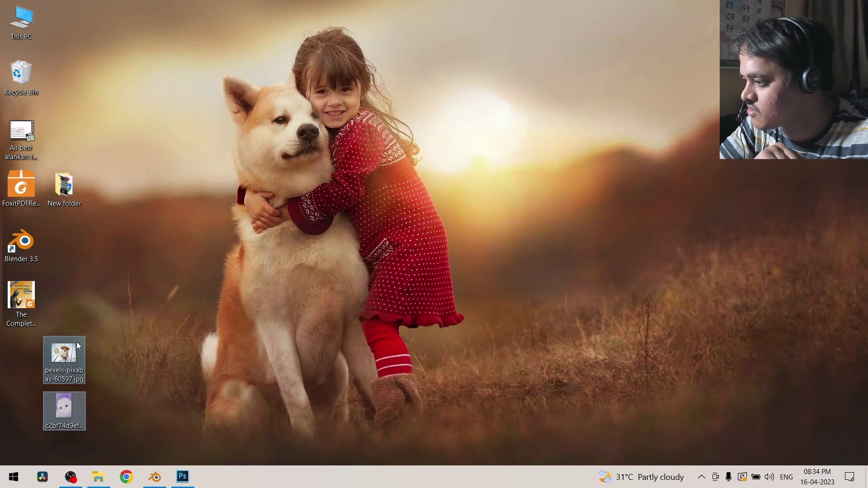
- Open pexels-pixabay-60597.jpg in Photoshop and paint a tan scribble at its upper right
click(69, 364)
mouse_move(69, 362)
mouse_down()
mouse_move(164, 441)
mouse_move(183, 477)
mouse_move(252, 284)
mouse_up()
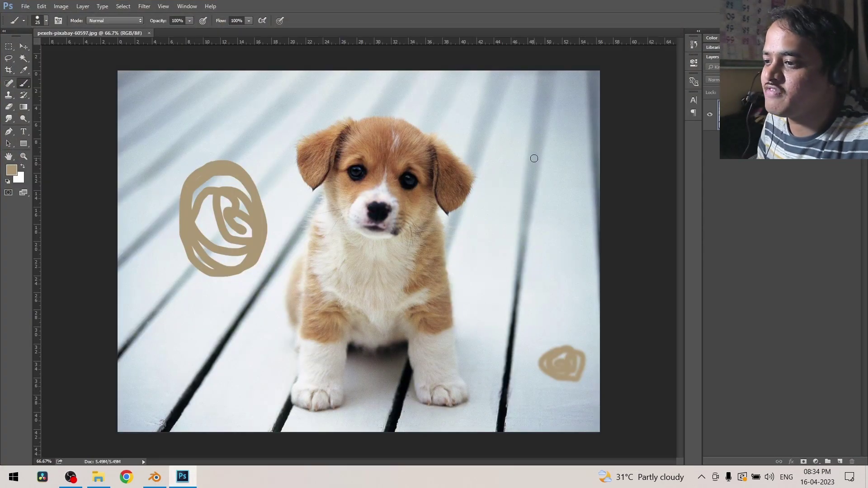
mouse_move(533, 157)
mouse_down()
mouse_move(510, 209)
mouse_move(574, 165)
mouse_move(578, 229)
mouse_move(569, 205)
mouse_up()
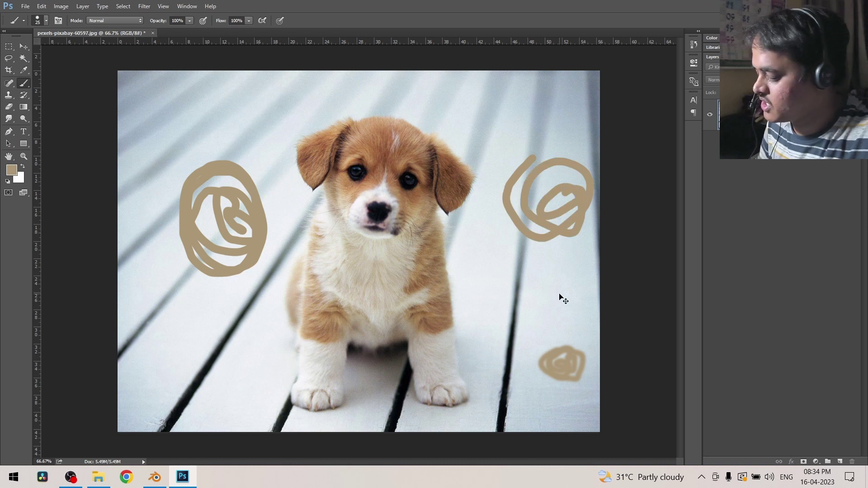
click(157, 485)
- Reload the puppy photo from the Image menu so the tan scribble appears
scroll(187, 330, down, 3)
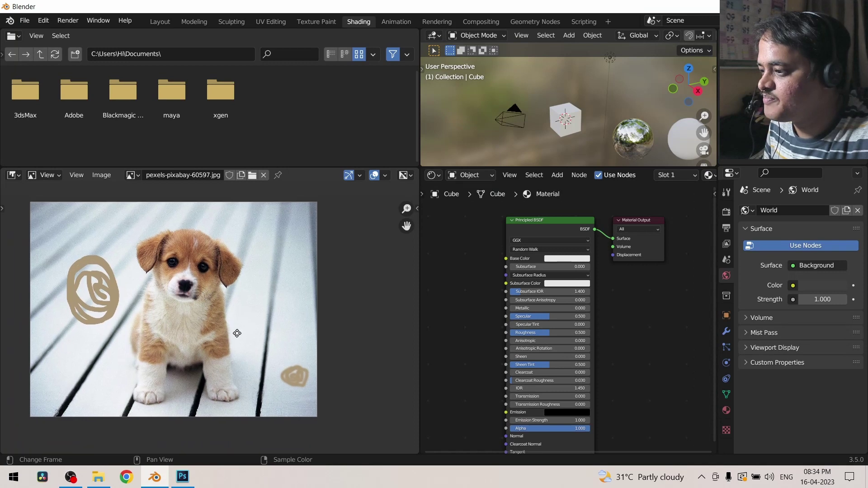
click(112, 175)
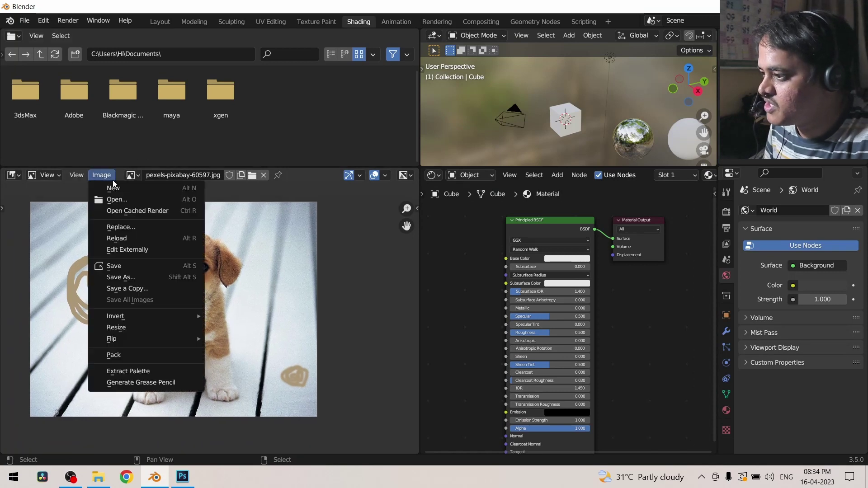
click(192, 239)
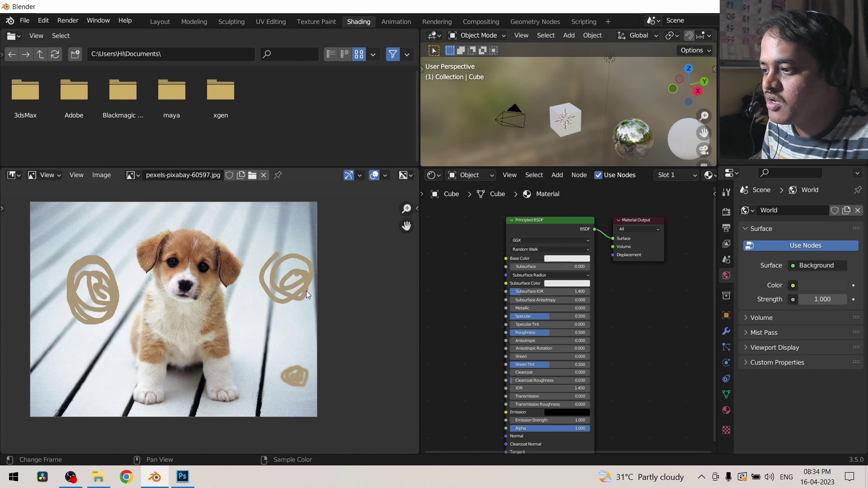
click(105, 179)
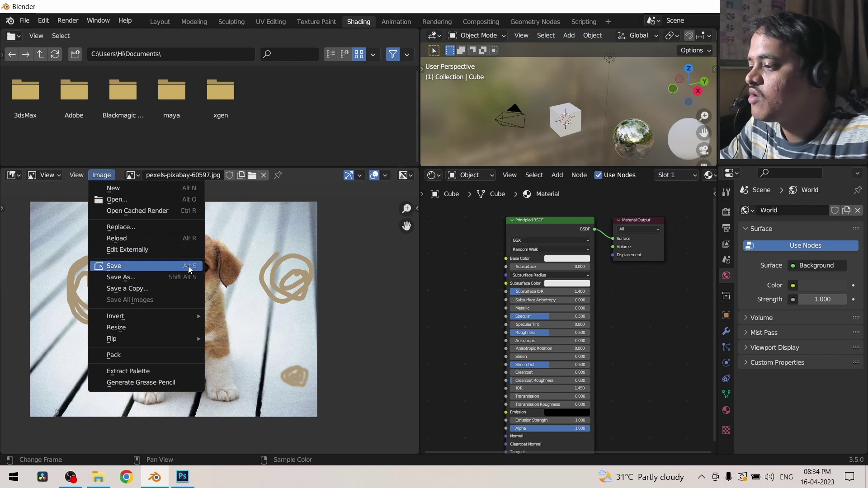
click(50, 22)
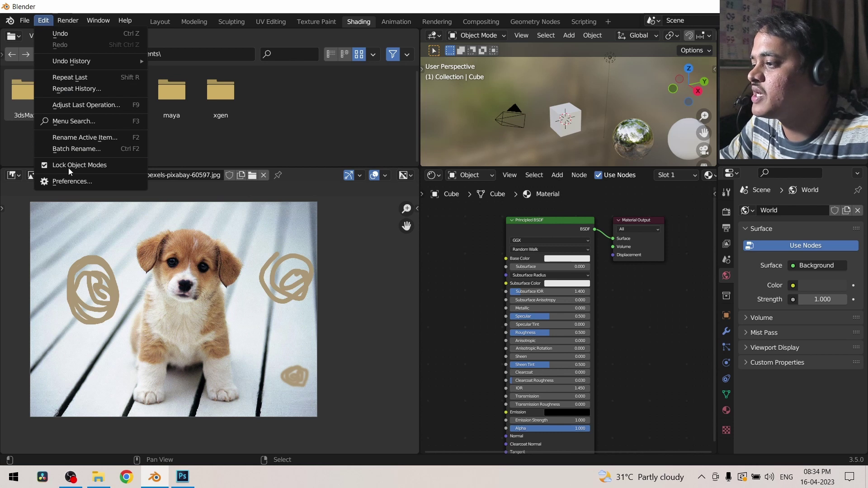
- Clear the external Image Editor path in Blender's File Paths preferences
click(70, 181)
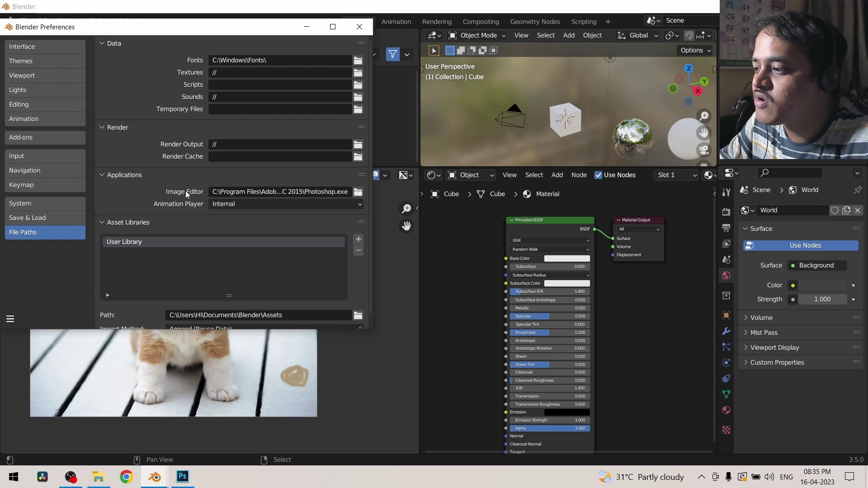
click(320, 191)
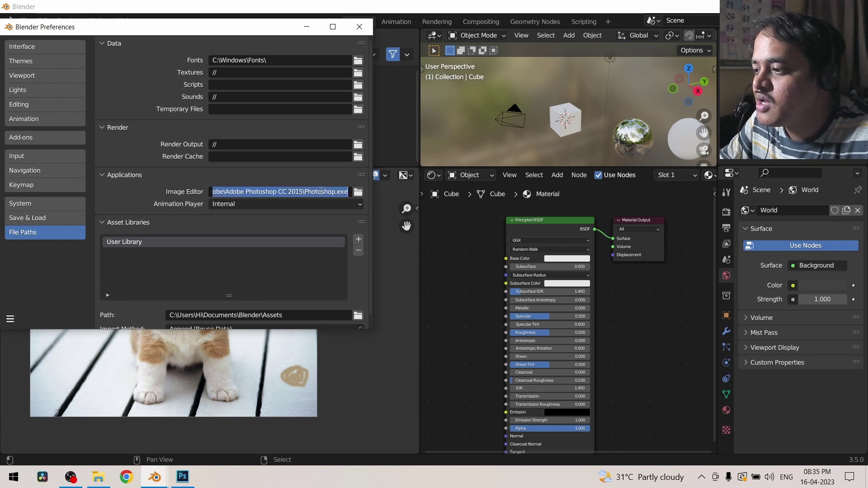
key(BackSpace)
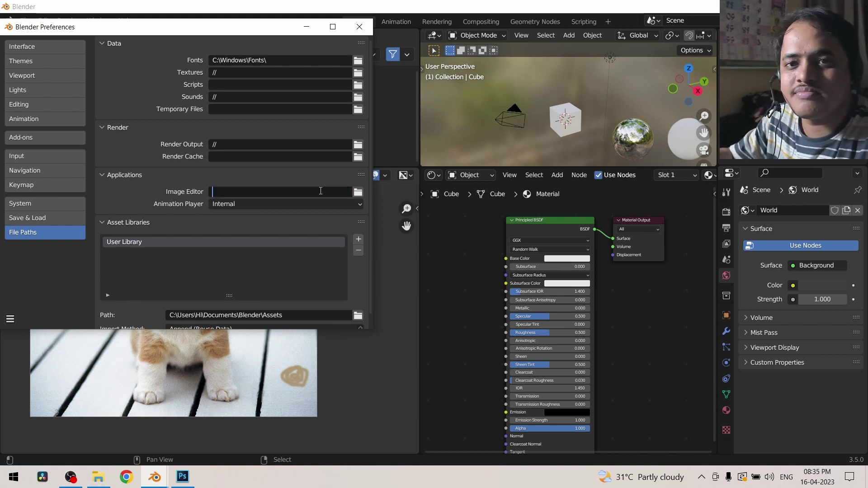
click(358, 192)
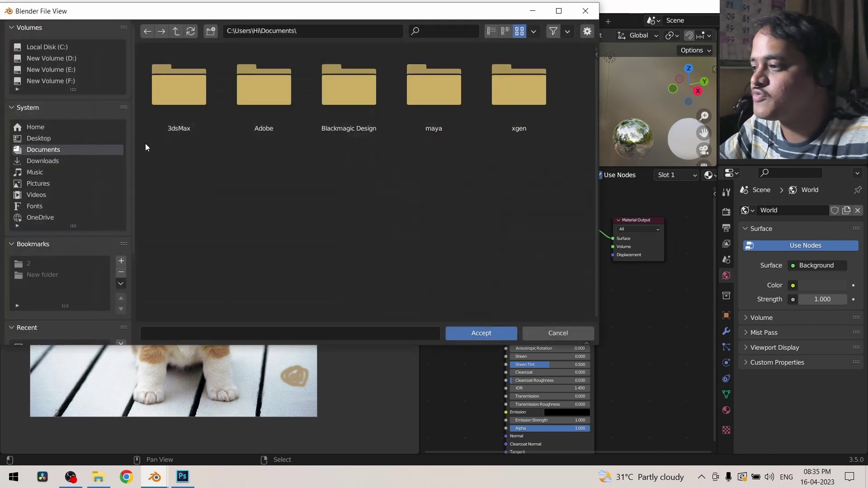
- Set C:\Program Files\Adobe\Adobe Photoshop CC 2015\Photoshop.exe as the image editor
click(61, 47)
double_click(294, 88)
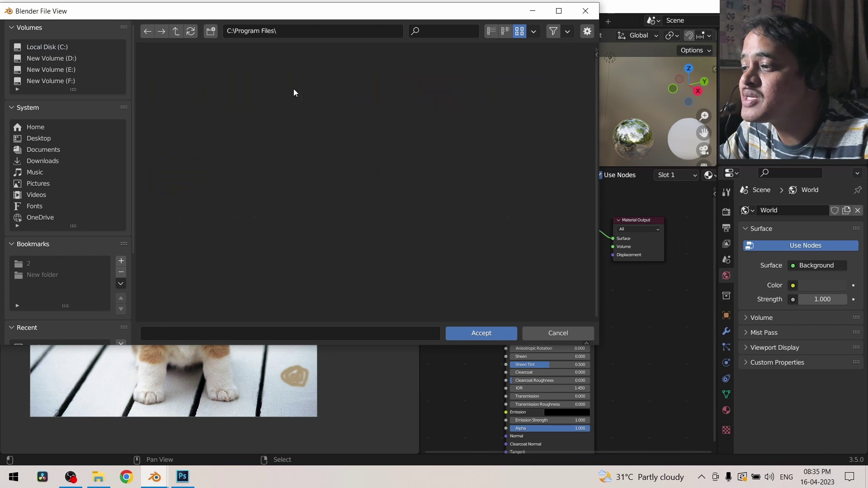
double_click(180, 104)
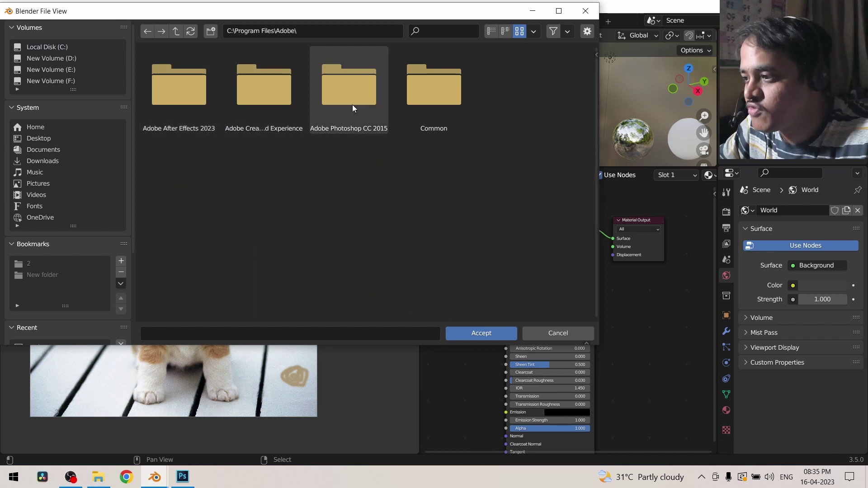
double_click(352, 108)
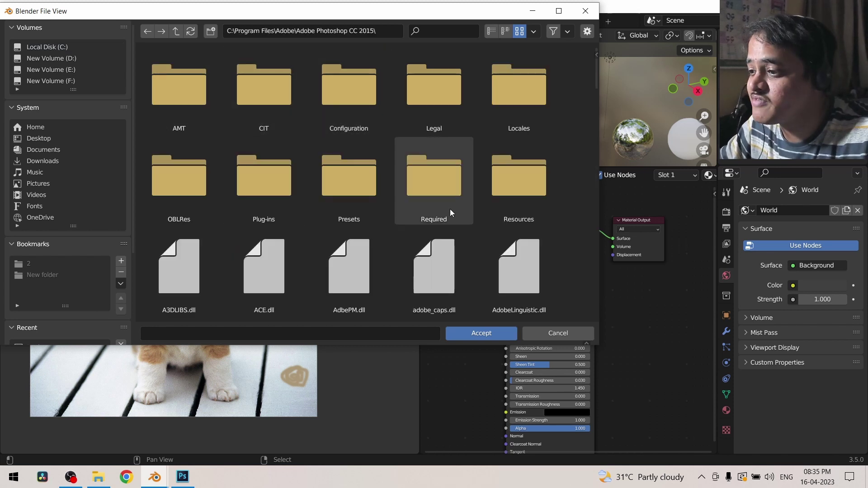
scroll(398, 238, down, 15)
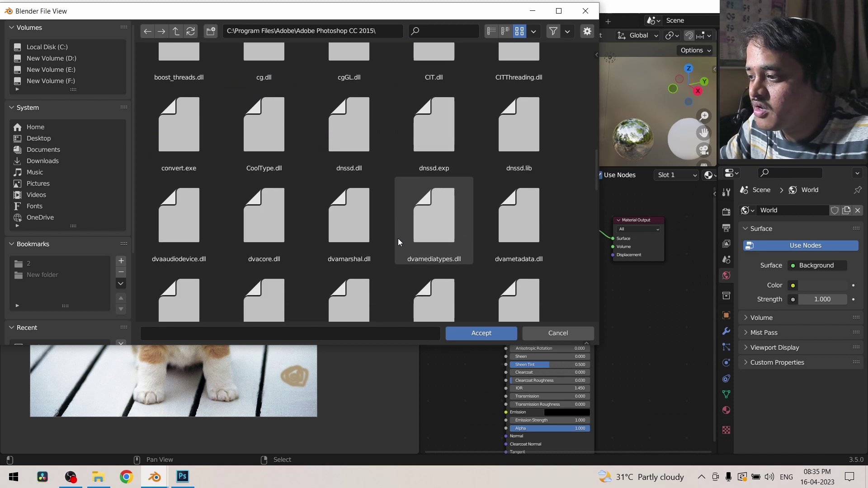
scroll(398, 237, down, 15)
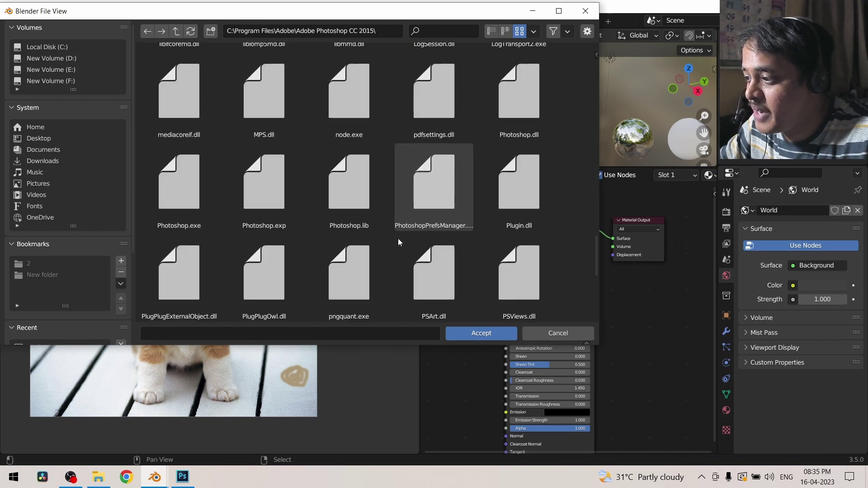
scroll(398, 238, down, 2)
click(172, 129)
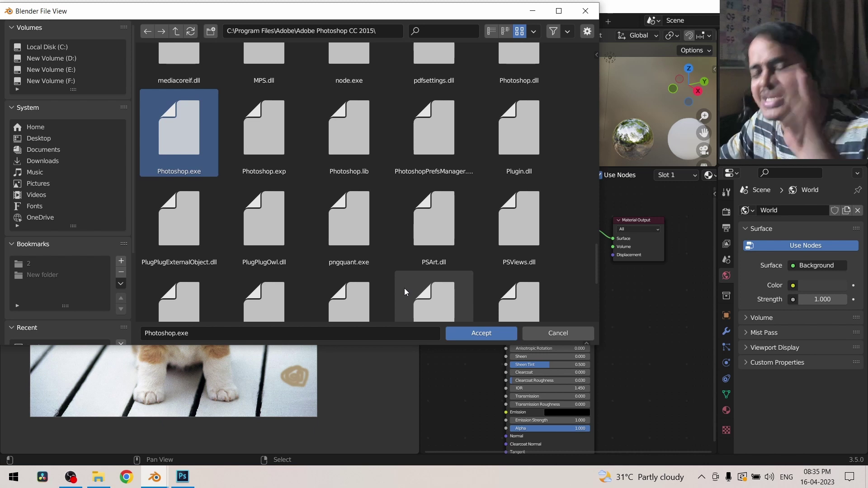
click(482, 332)
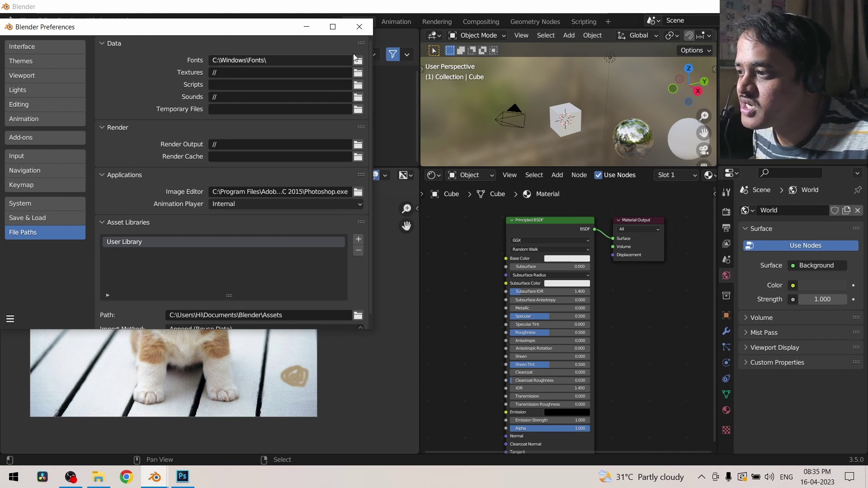
- Close Blender's Preferences and close the puppy document in Photoshop
click(360, 27)
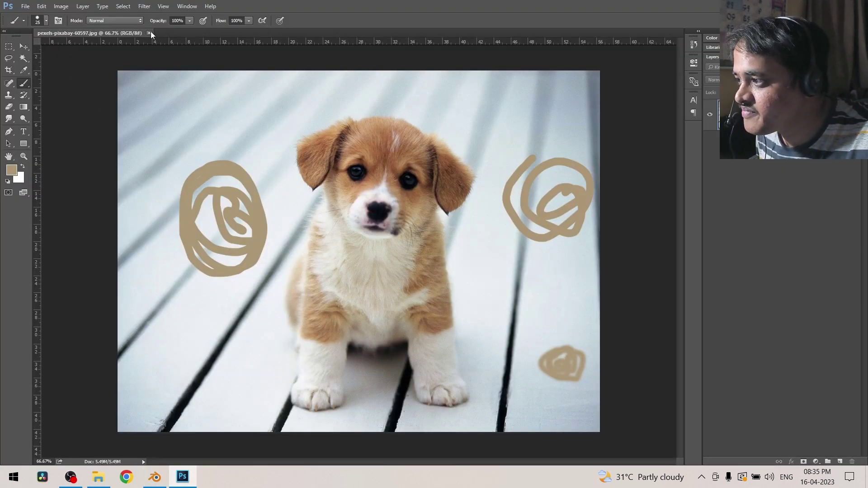
click(150, 31)
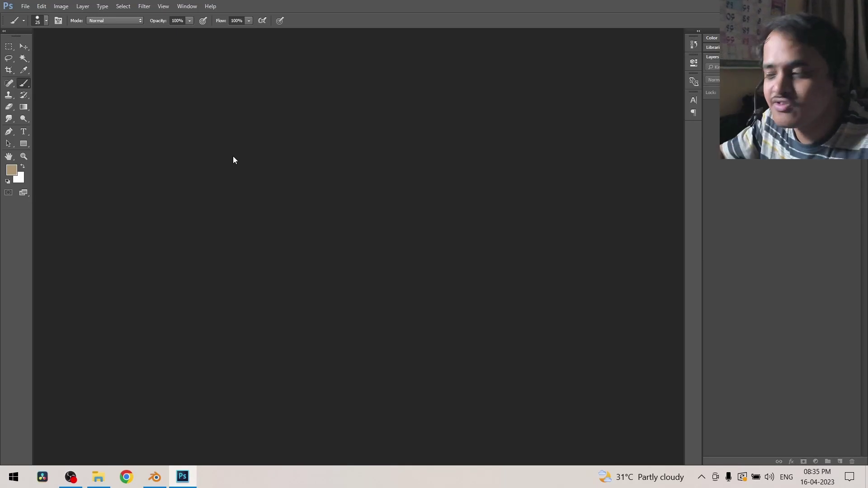
click(154, 477)
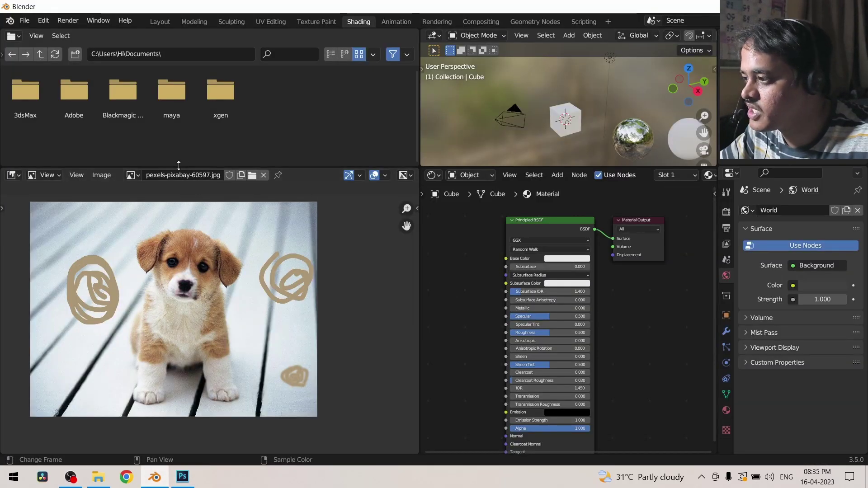
- Open the puppy image in Photoshop with Edit Externally, then return to Blender
click(101, 175)
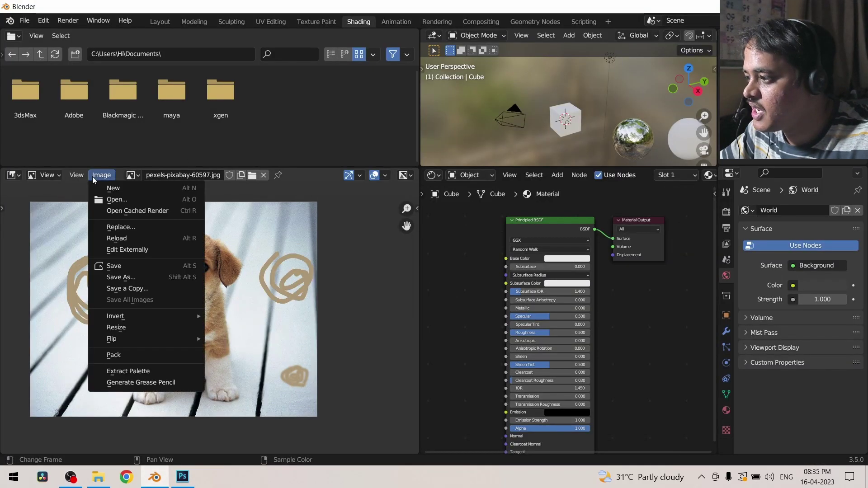
click(126, 249)
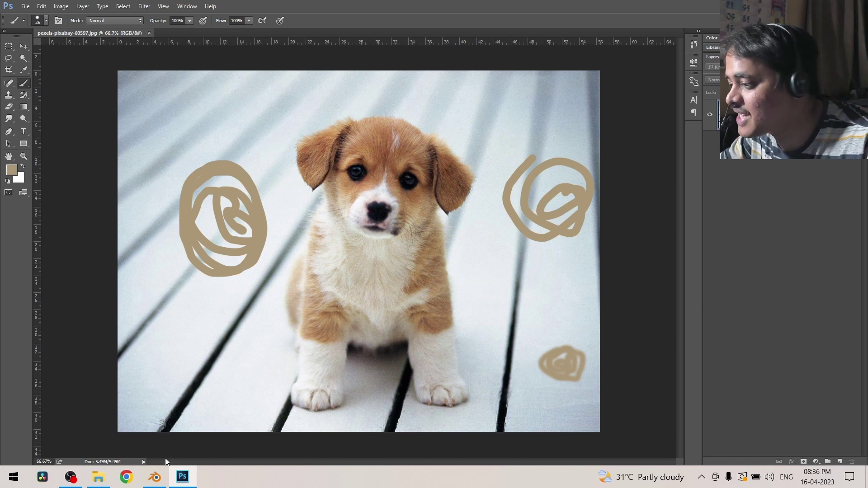
click(155, 477)
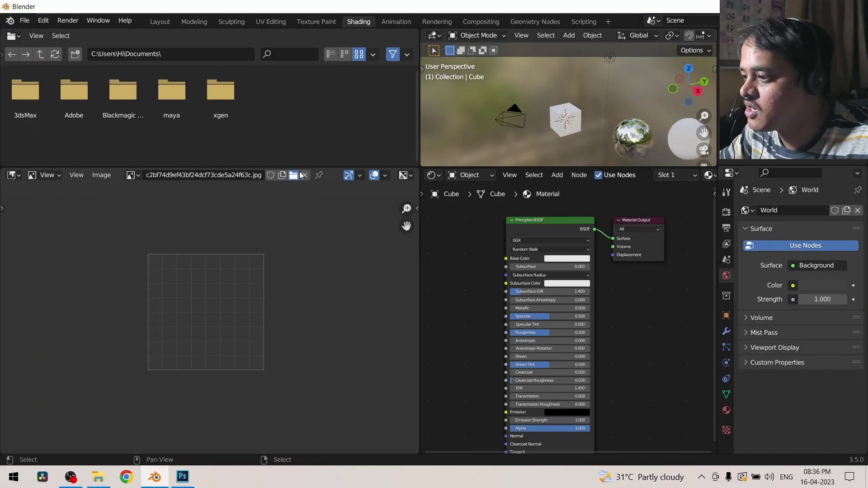
- Load c2bf74d9ef43bf24dcf73cde5a24f63c.jpg from the Desktop into the image editor
key(alt+o)
click(191, 197)
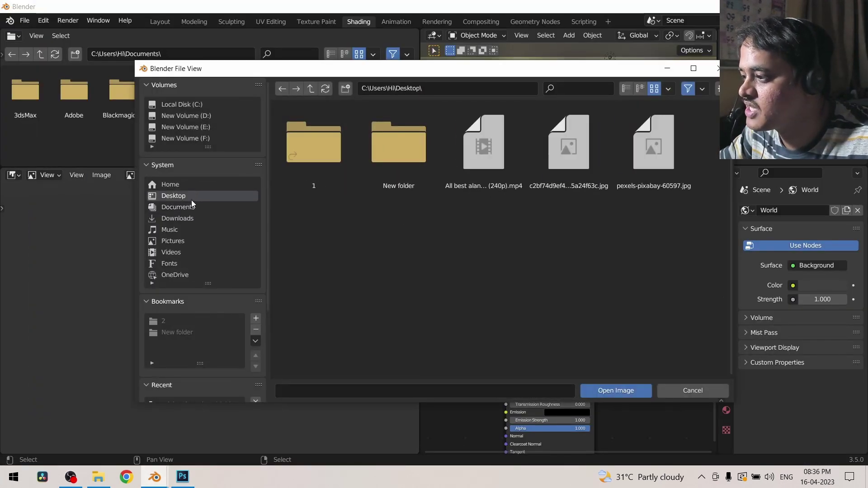
double_click(538, 168)
- Open the purple creature image in Photoshop with Edit Externally and return to Blender
click(103, 177)
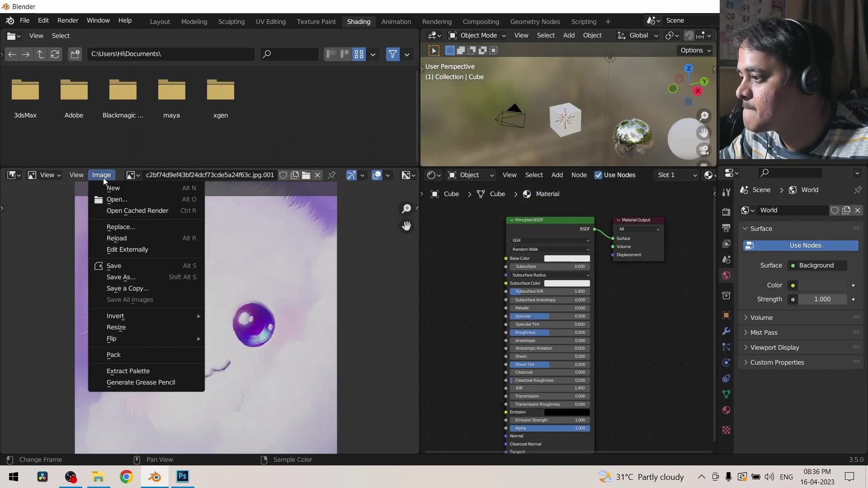
click(117, 250)
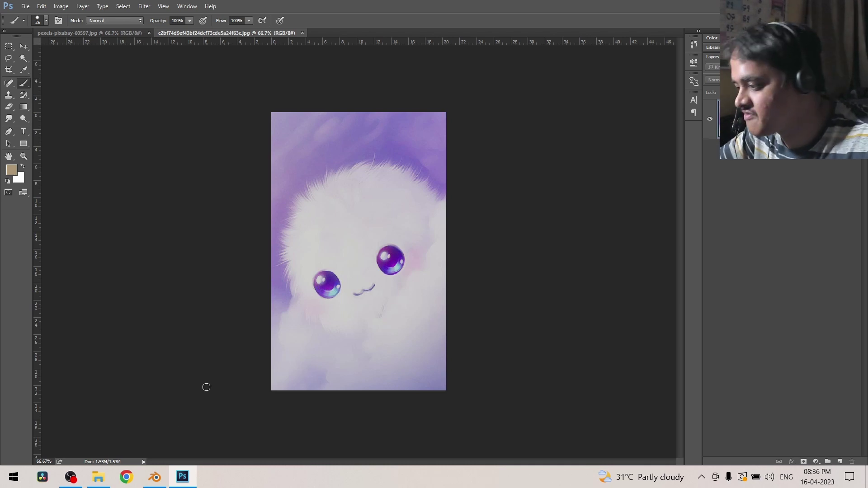
click(155, 477)
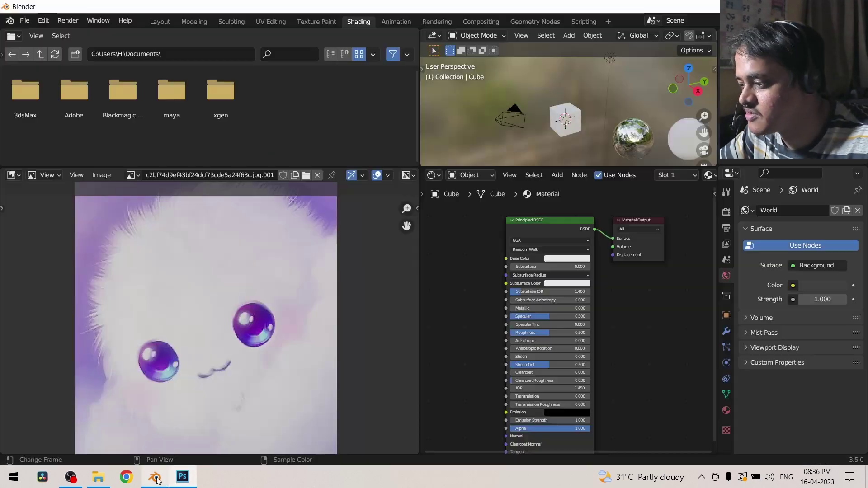
- Flip c2bf74d9ef43bf24dcf73cde5a24f63c.jpg.001 horizontally with Image > Flip > Horizontally
click(104, 177)
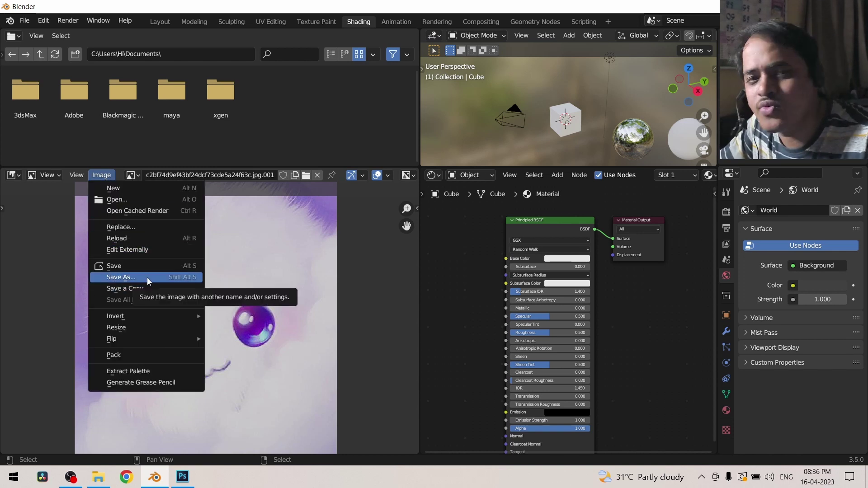
mouse_move(145, 311)
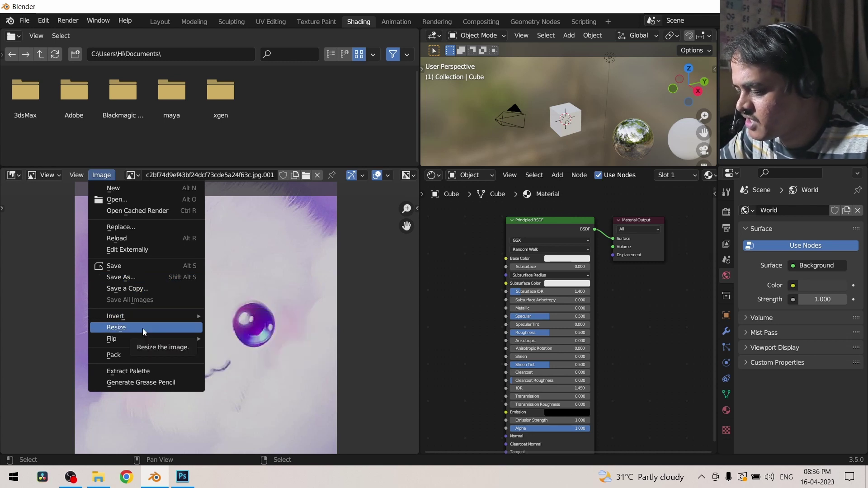
mouse_move(121, 339)
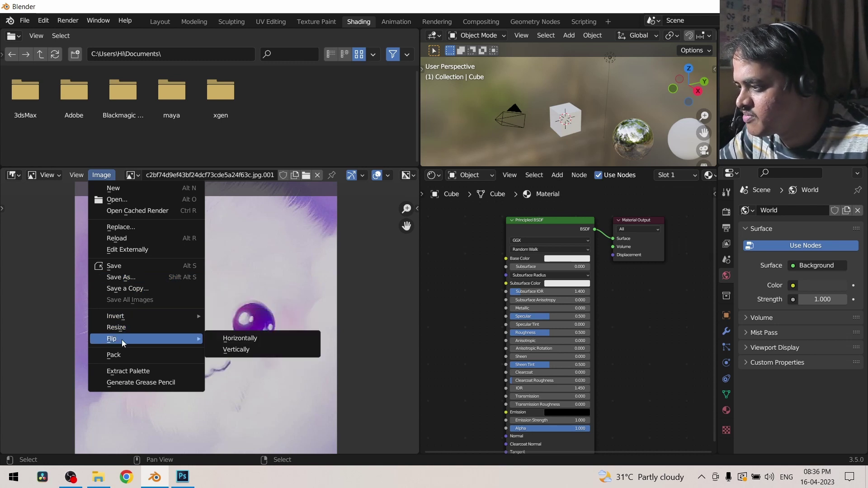
click(233, 338)
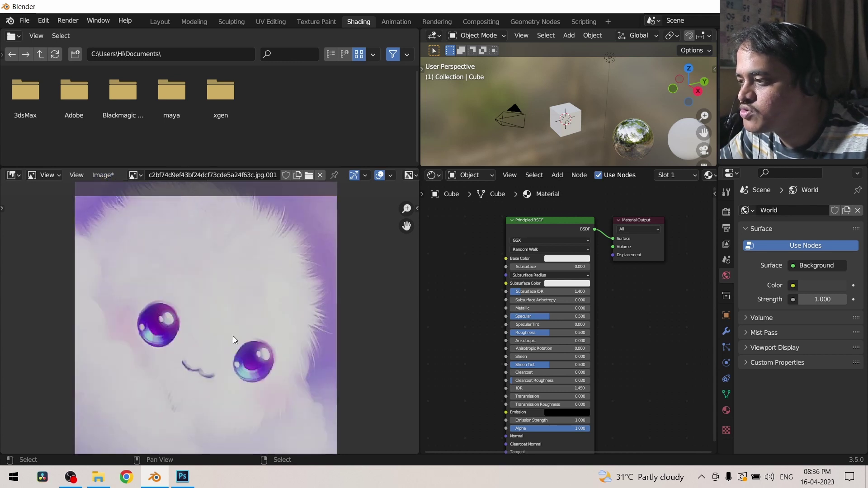
scroll(233, 338, down, 3)
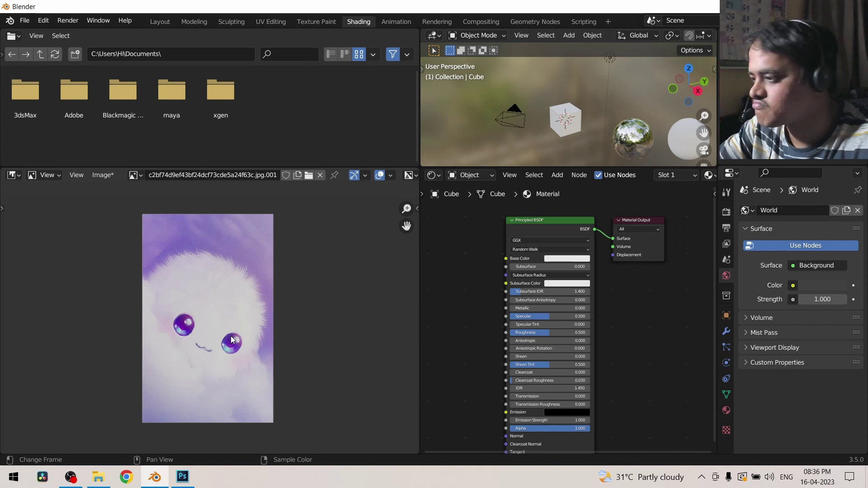
click(112, 176)
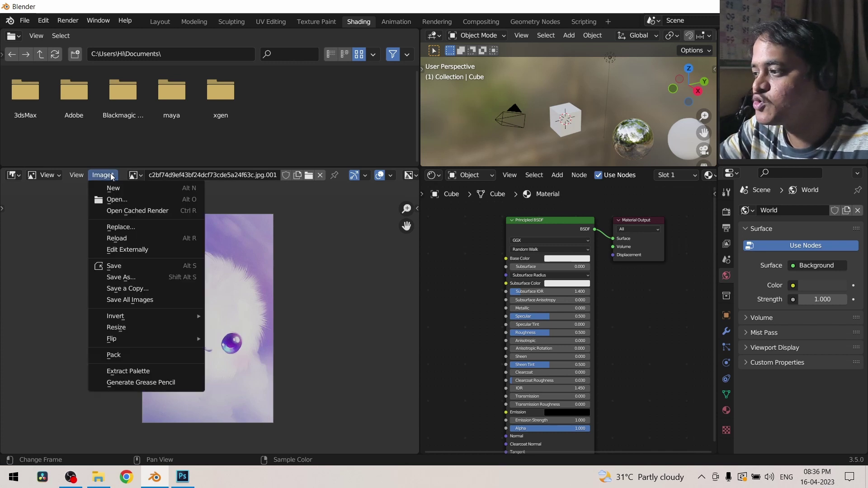
mouse_move(148, 342)
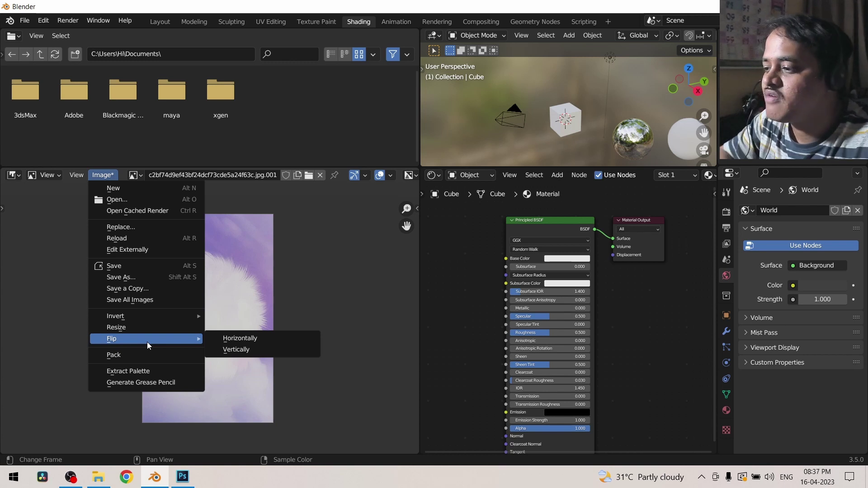
- Flip the image horizontally and add an Image Texture node to the cube's material
click(220, 337)
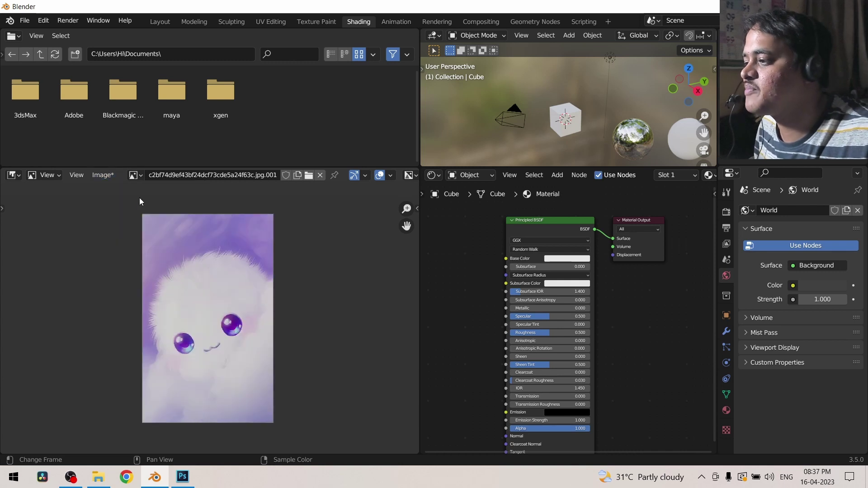
click(102, 175)
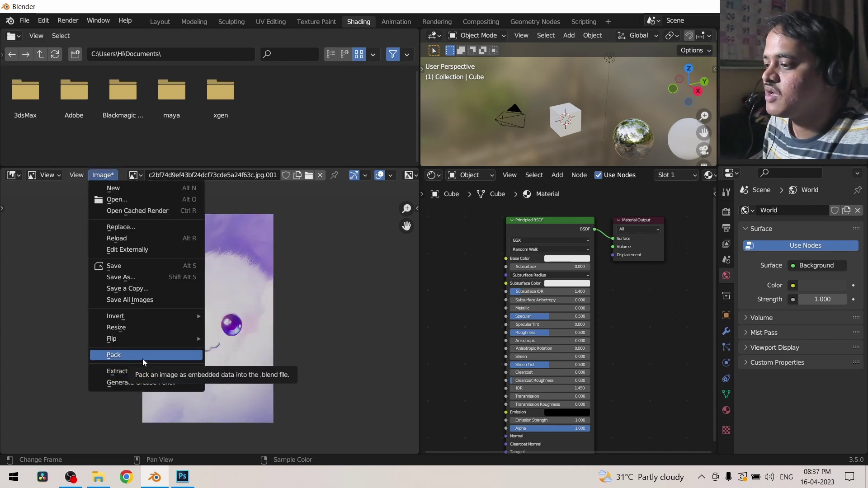
middle_drag(477, 300, 539, 307)
key(shift+a)
click(490, 303)
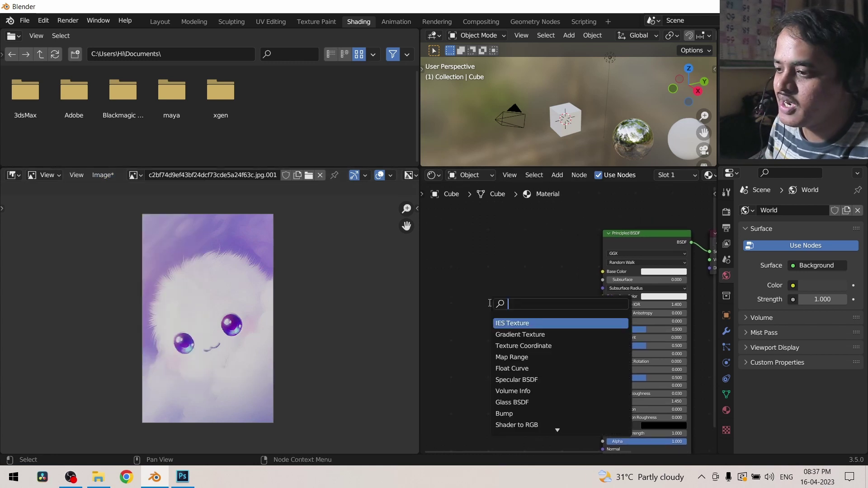
text(image)
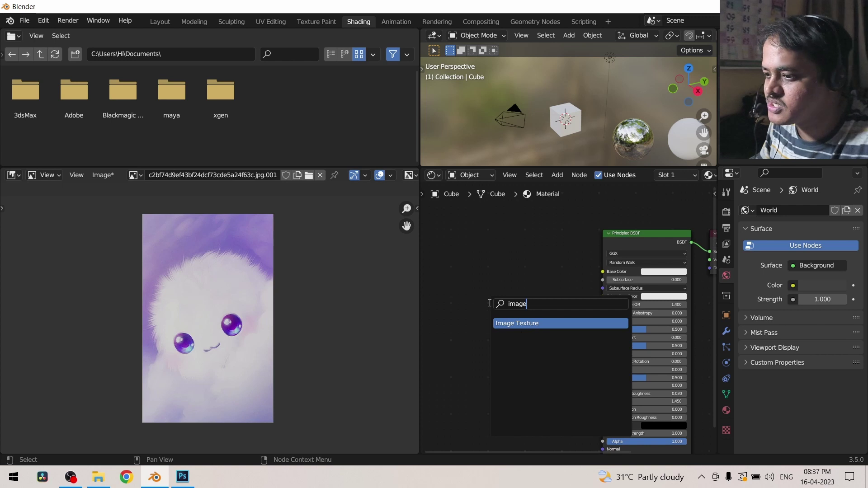
key(Return)
click(470, 269)
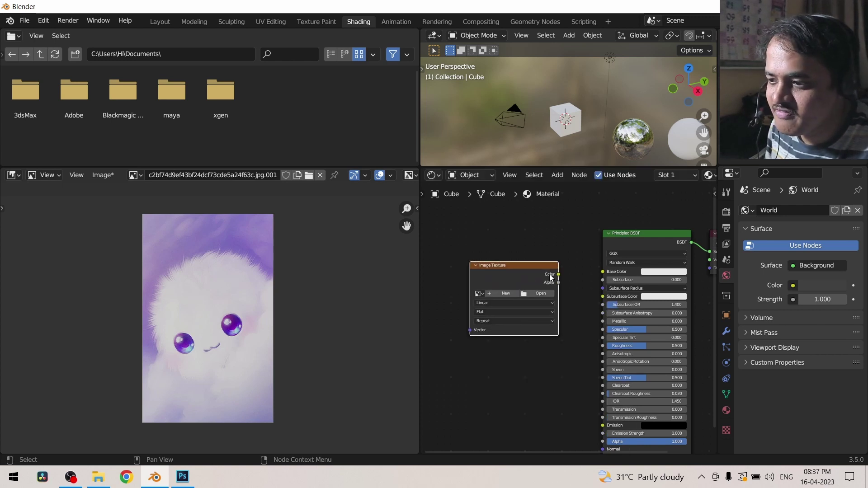
- Link the texture's Color to Base Color and assign pexels-pixabay-60597.jpg so the cube shows the dog
drag(557, 274, 603, 272)
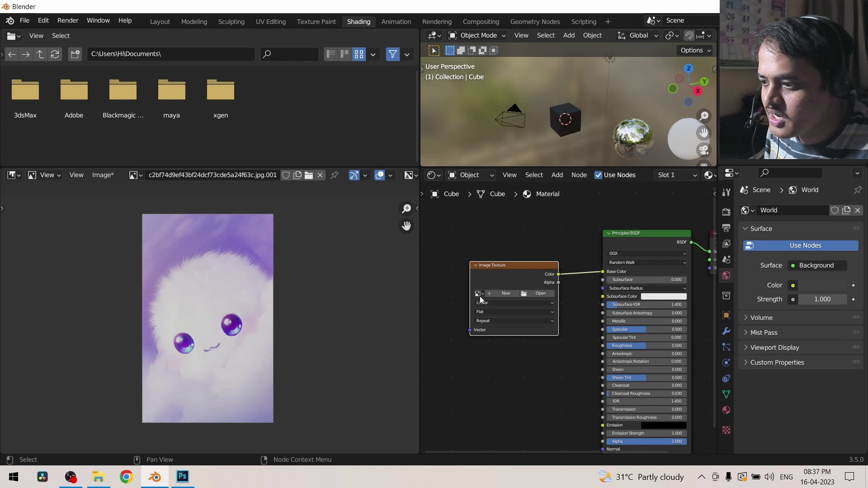
click(479, 294)
click(493, 311)
scroll(573, 330, up, 3)
click(502, 297)
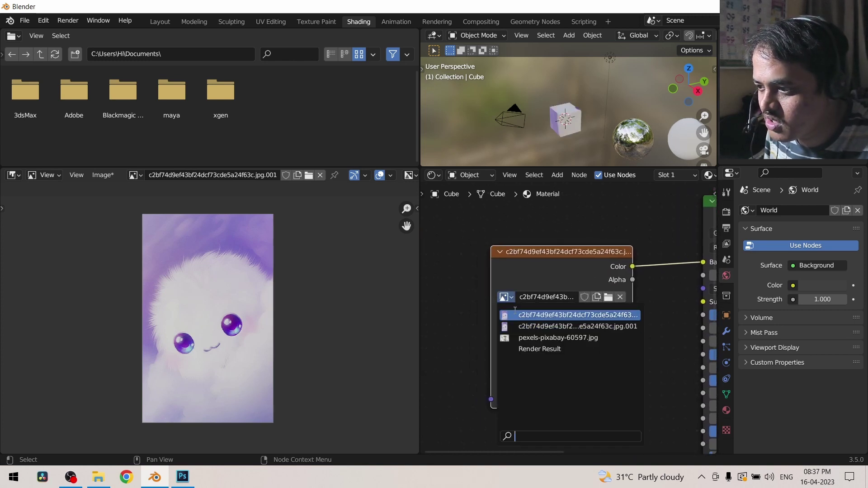
click(515, 310)
click(513, 297)
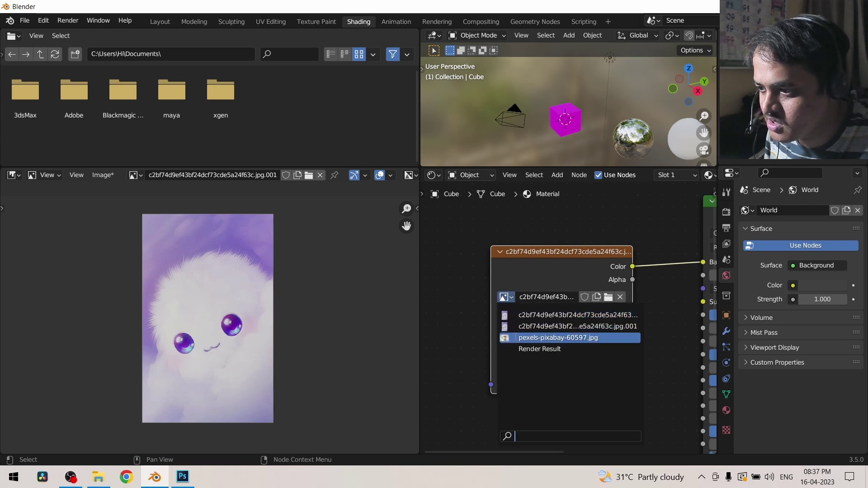
click(517, 338)
scroll(524, 335, down, 1)
scroll(507, 131, up, 6)
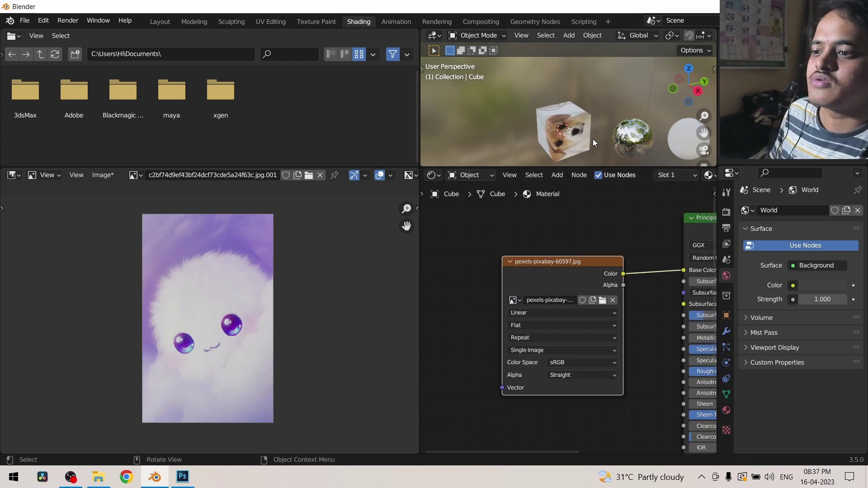
mouse_move(574, 141)
middle_down()
mouse_move(550, 126)
mouse_move(546, 109)
mouse_move(566, 145)
mouse_move(555, 109)
mouse_move(562, 131)
middle_up()
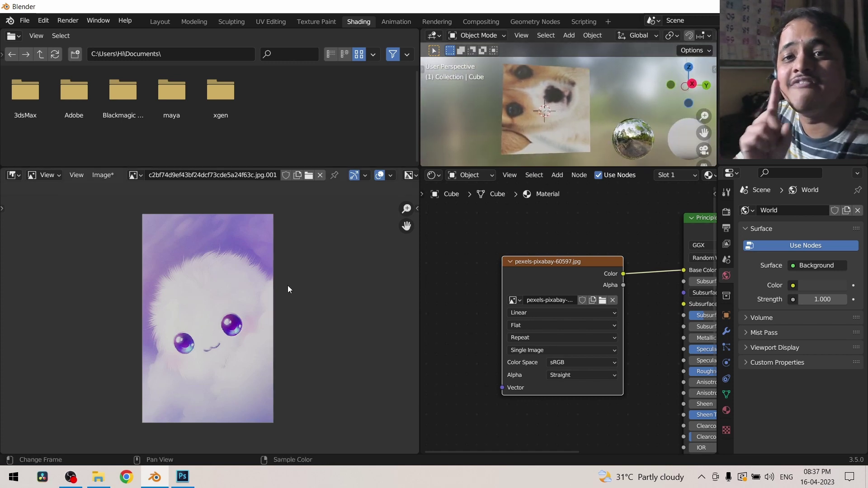
click(102, 175)
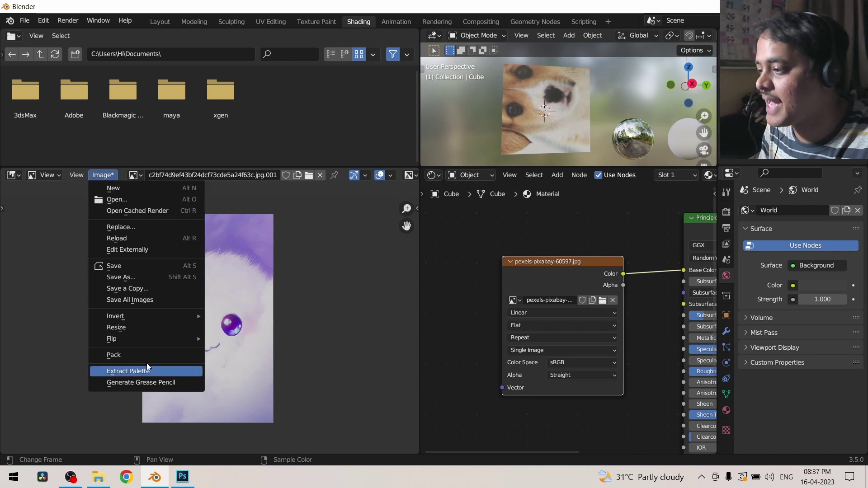
- Save the scene as untitled.blend on the Desktop and show the Windows desktop
key(ctrl+s)
click(615, 391)
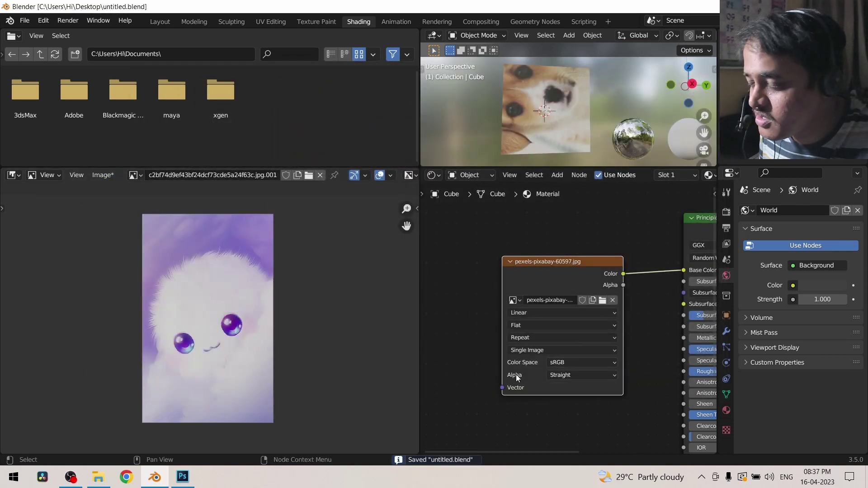
key(alt+Tab)
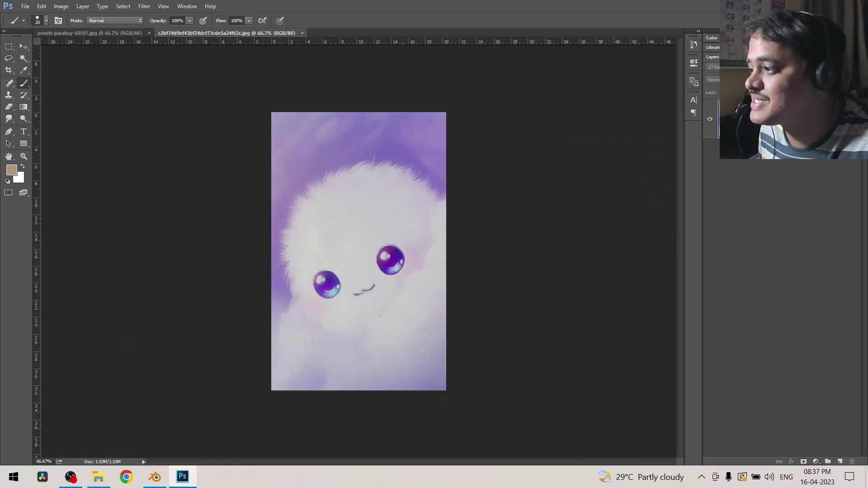
key(super+d)
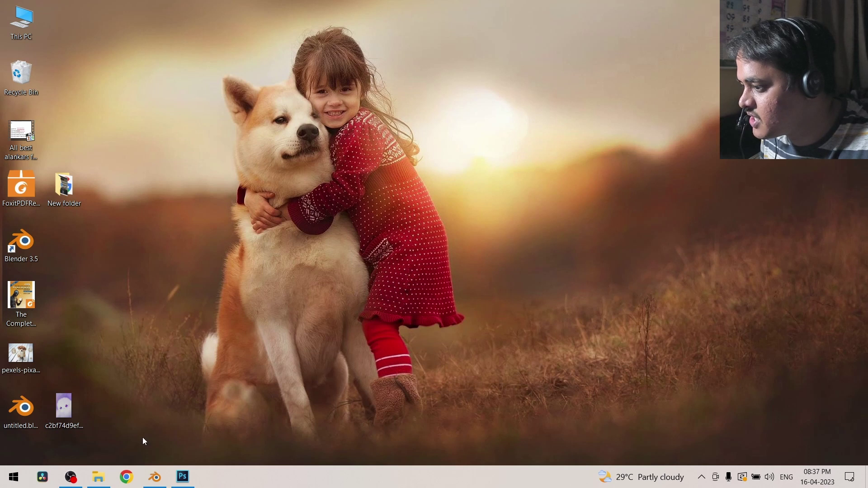
- Move pexels-pixabay-60597.jpg from the desktop into D:\New folder, then return to Blender
click(103, 481)
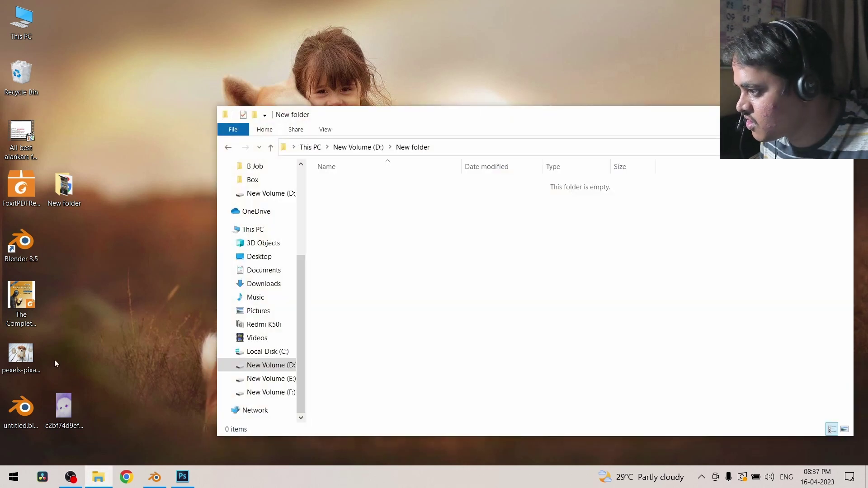
click(30, 357)
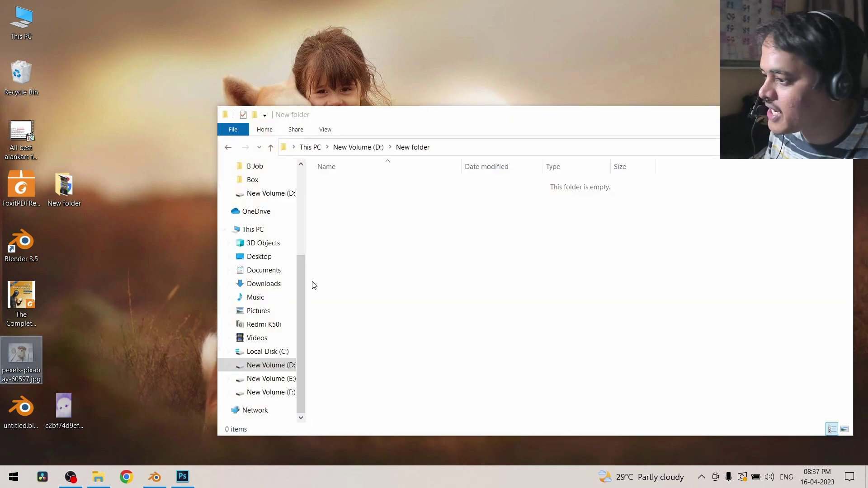
click(395, 238)
key(ctrl+v)
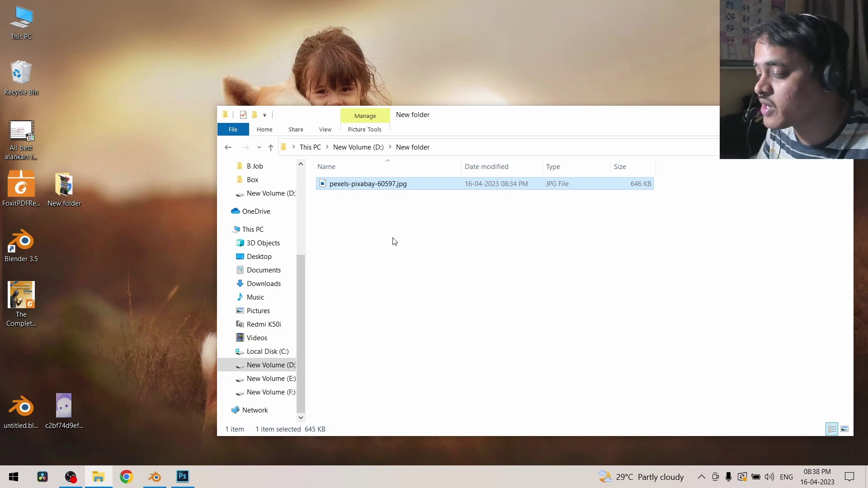
ctrl+scroll(397, 264, up, 5)
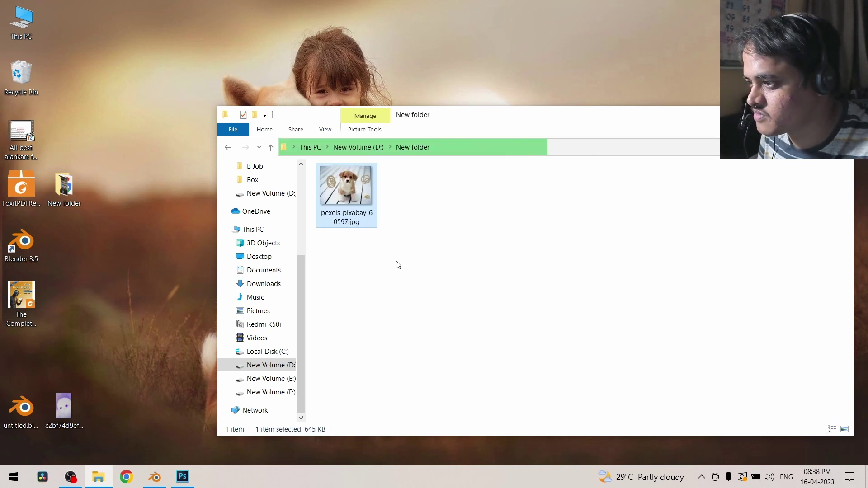
click(160, 476)
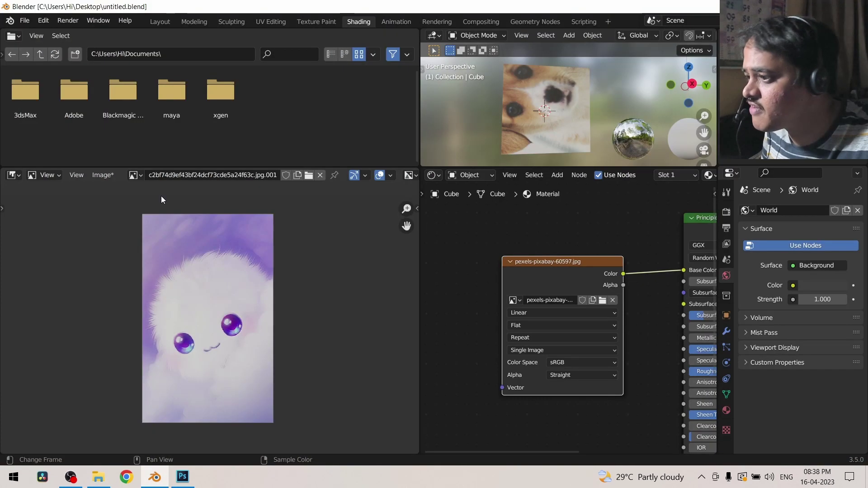
- Start a new General scene, discarding unsaved changes
click(24, 21)
mouse_move(30, 33)
click(159, 33)
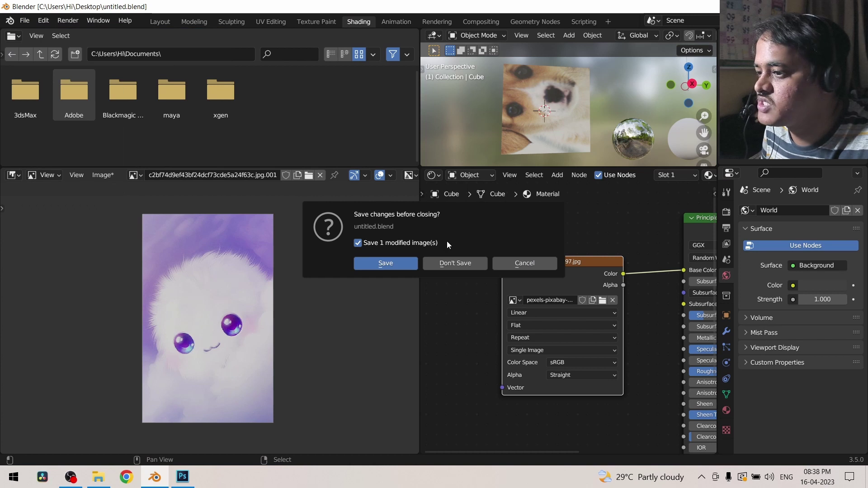
click(449, 263)
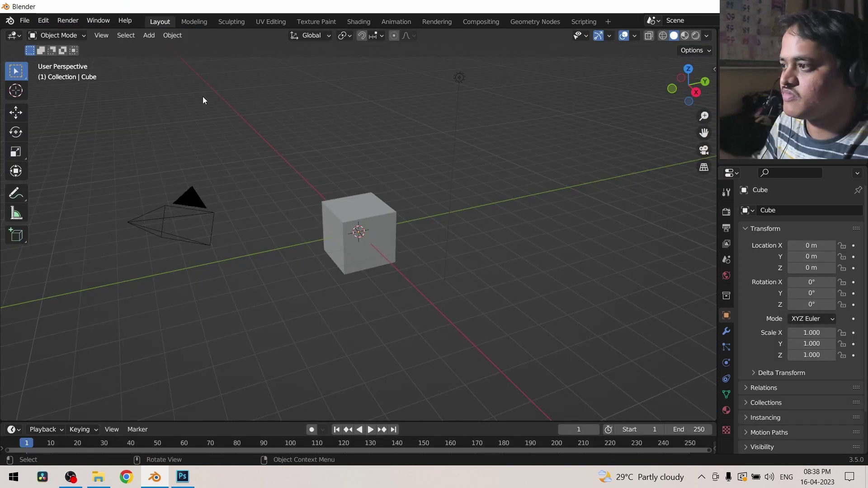
- Reopen untitled.blend from recent files and orbit to see the cube now magenta
click(24, 20)
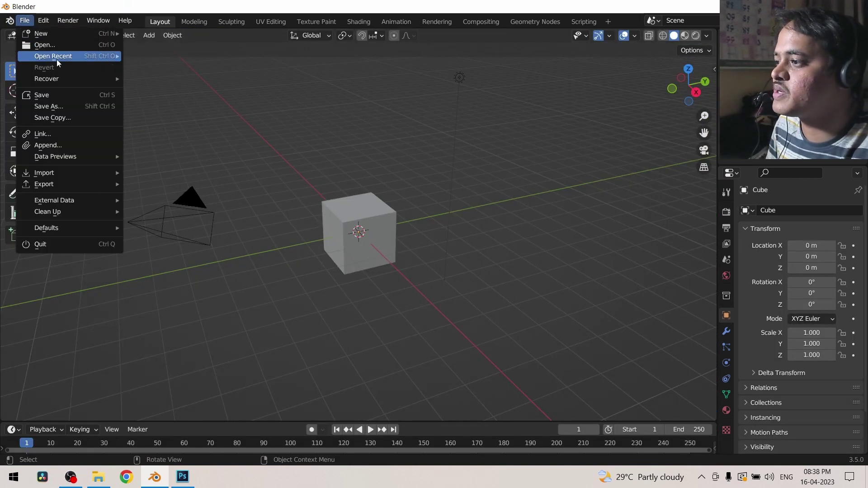
mouse_move(56, 59)
click(166, 53)
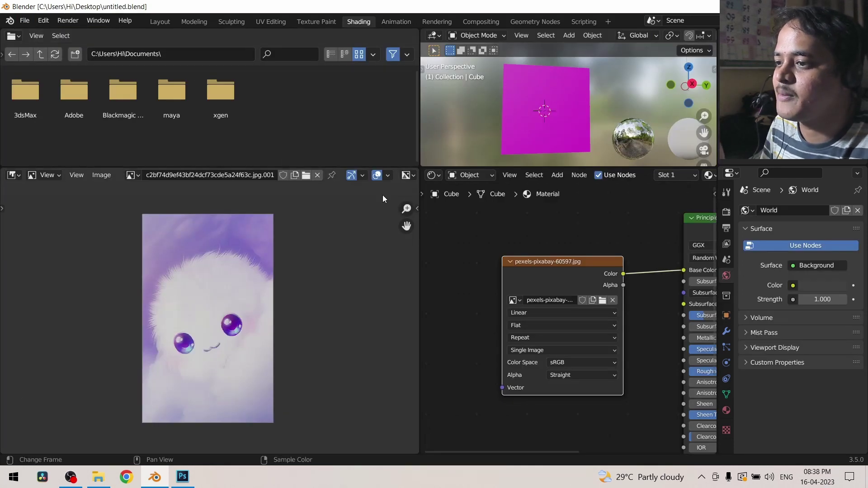
middle_drag(525, 109, 561, 124)
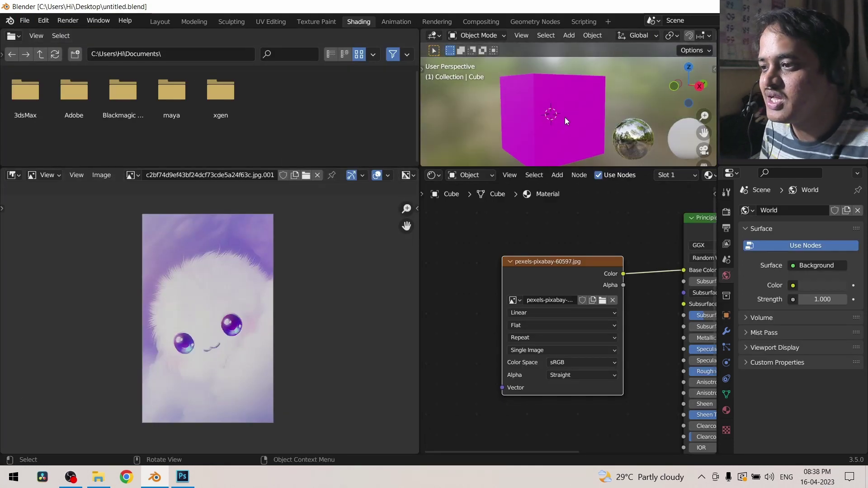
middle_drag(565, 117, 571, 125)
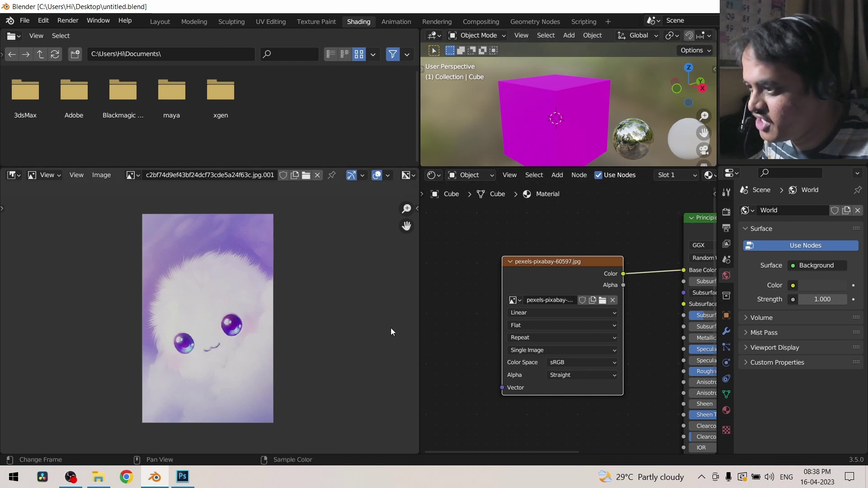
- Switch the cube's texture to the creature image and zoom in on the character's face
click(515, 300)
click(576, 316)
click(515, 300)
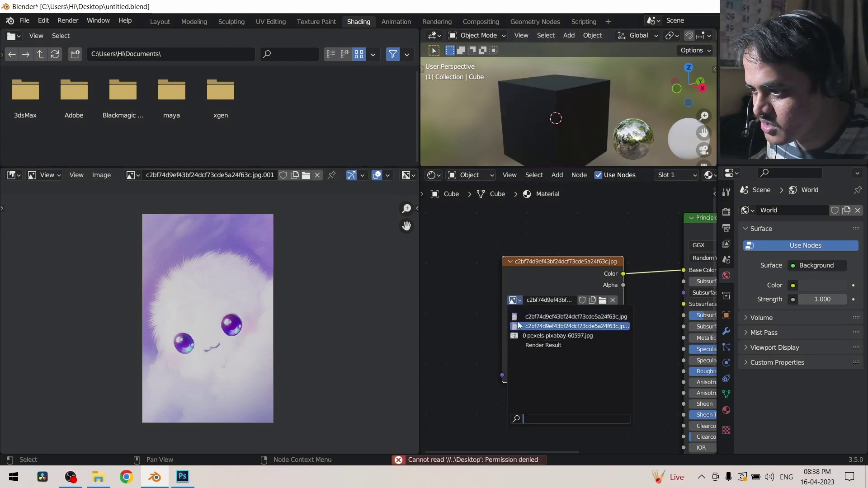
click(519, 326)
middle_drag(570, 113, 549, 109)
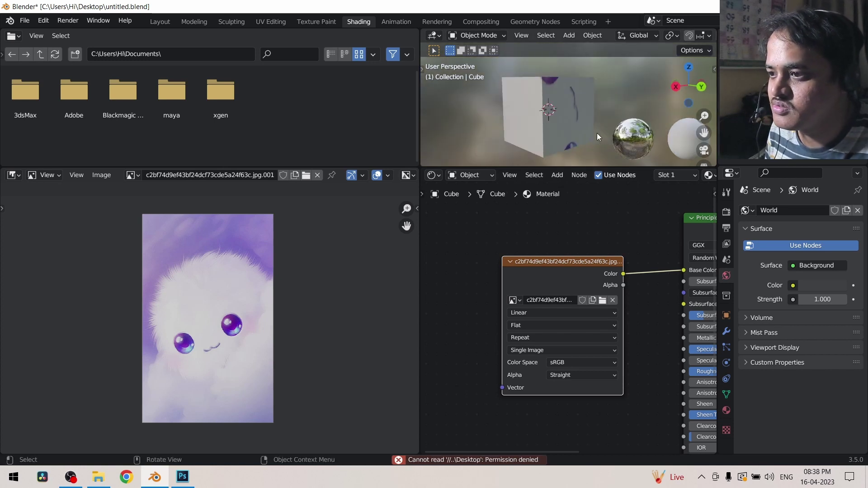
middle_drag(597, 133, 523, 121)
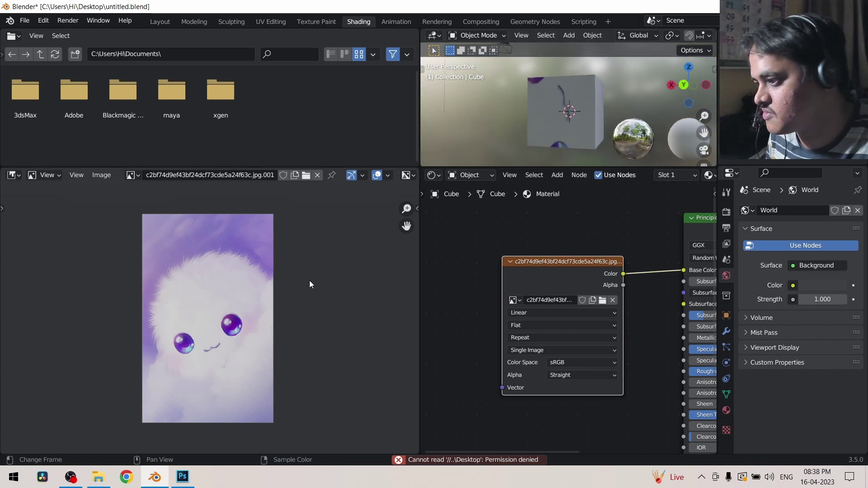
scroll(200, 358, up, 6)
middle_drag(223, 376, 225, 284)
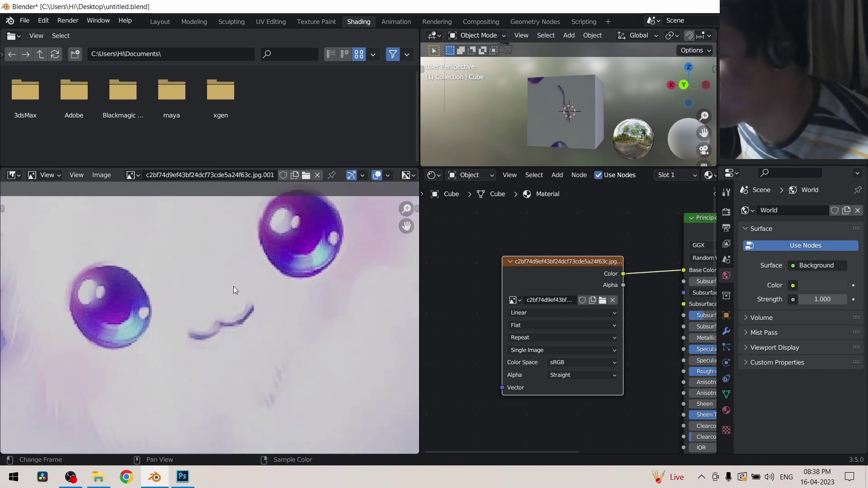
middle_drag(234, 277, 226, 290)
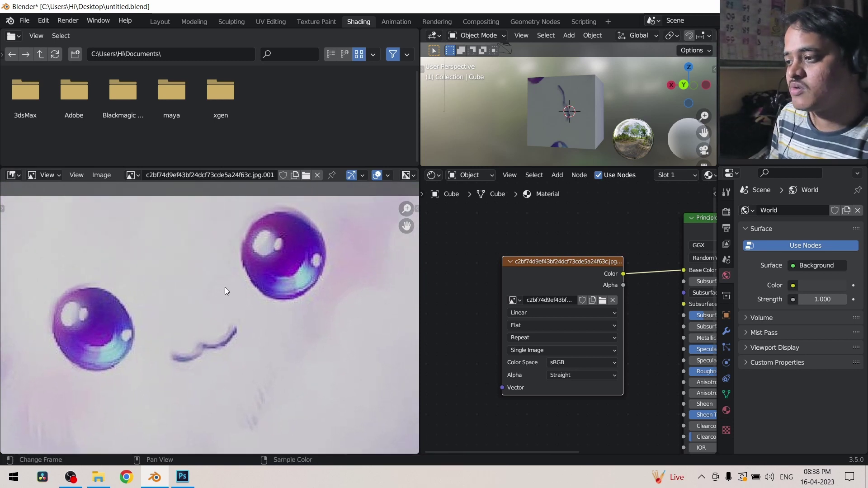
- Pack the creature image into untitled.blend, save it, and bring File Explorer forward
click(103, 175)
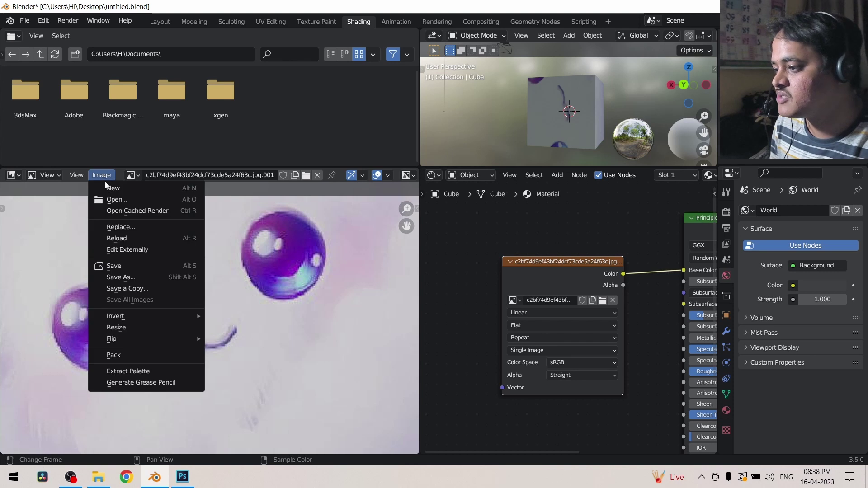
click(131, 351)
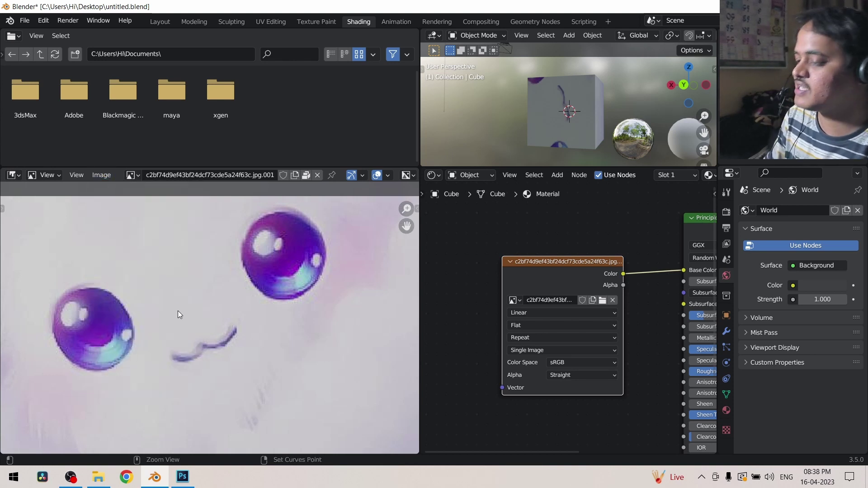
key(ctrl+s)
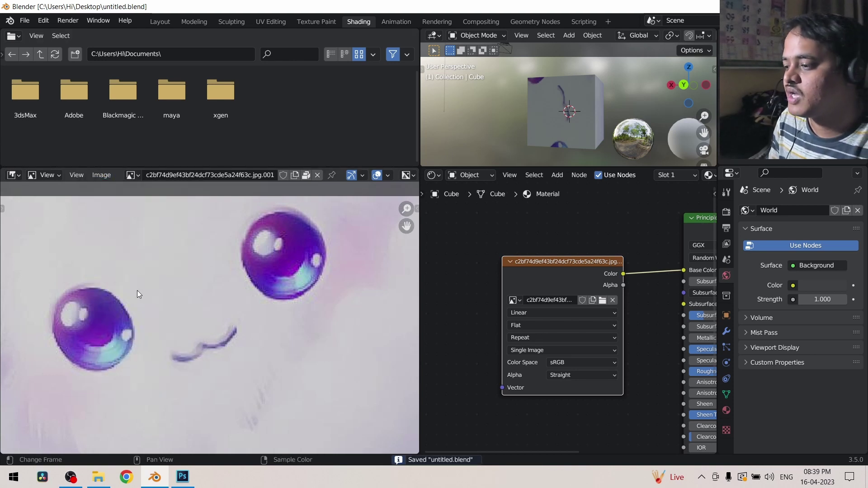
click(95, 481)
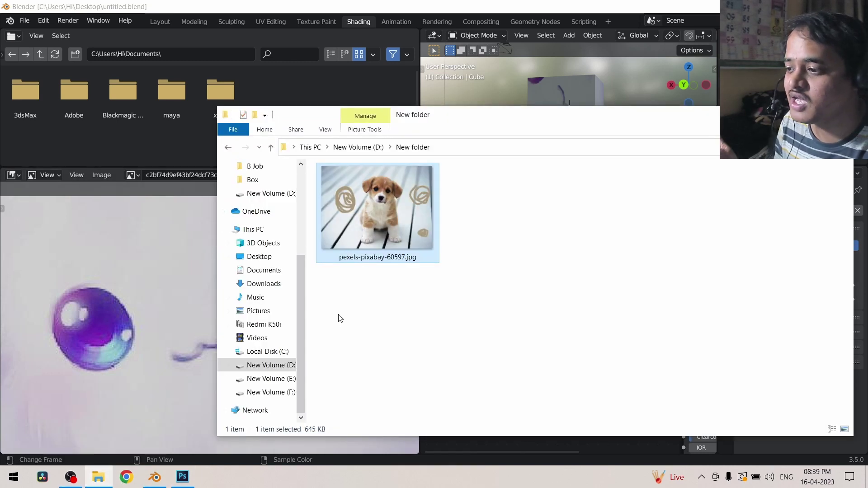
- Move c2bf74d9ef43bf24dcf73cde5a24f63c.jpg from the desktop into D:\New folder and return to Blender
click(804, 6)
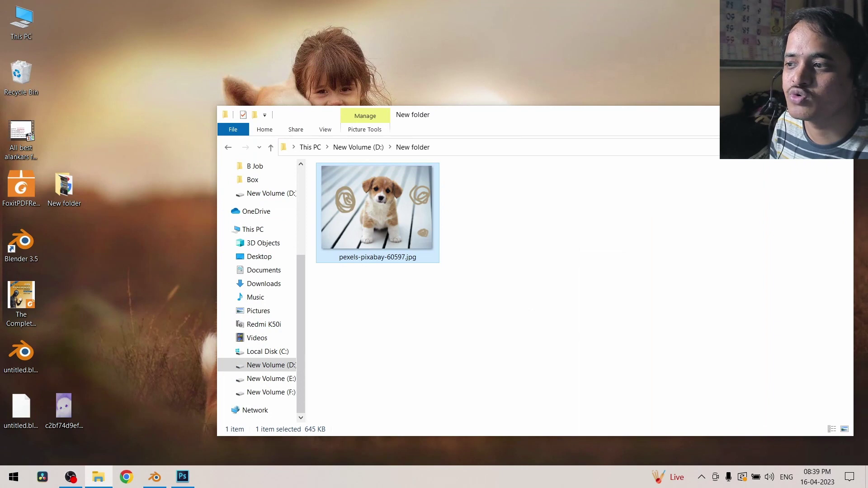
click(63, 402)
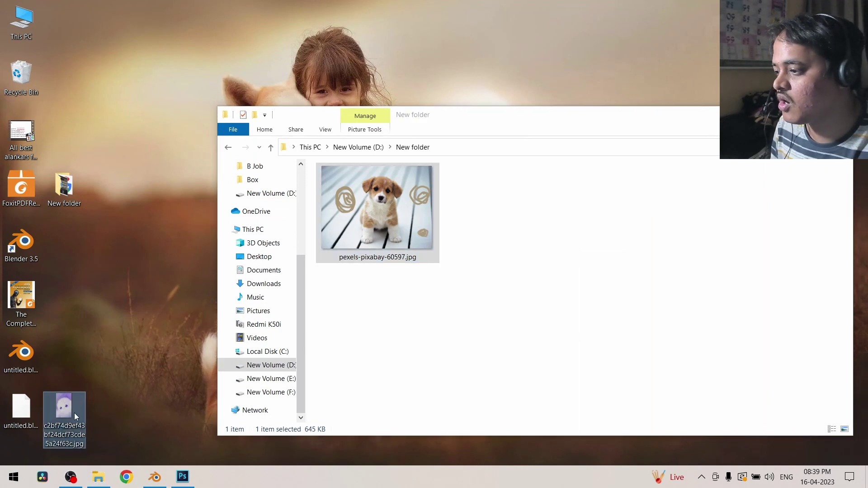
drag(67, 411, 428, 312)
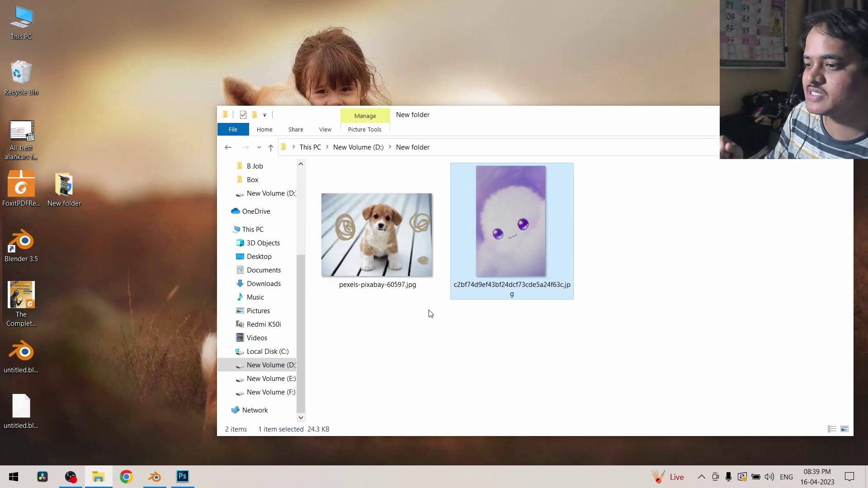
click(154, 477)
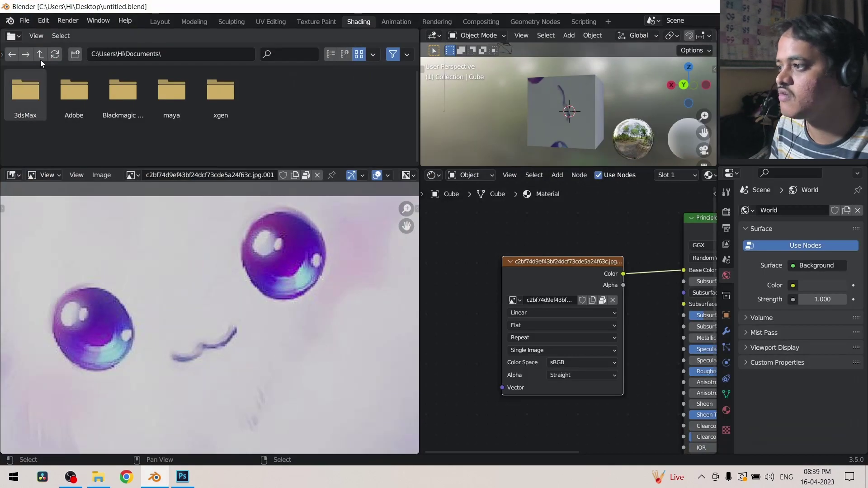
click(24, 23)
- Load a new General scene, then reopen untitled.blend and confirm the packed texture still shows
mouse_move(37, 30)
click(144, 33)
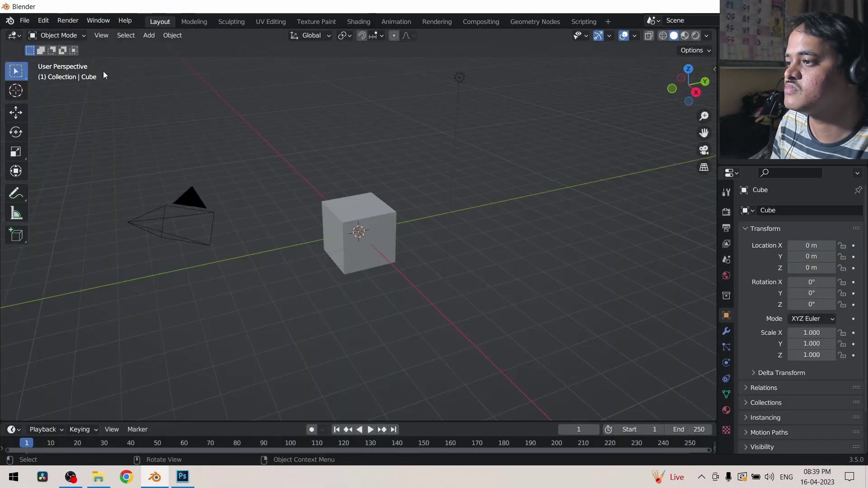
click(28, 22)
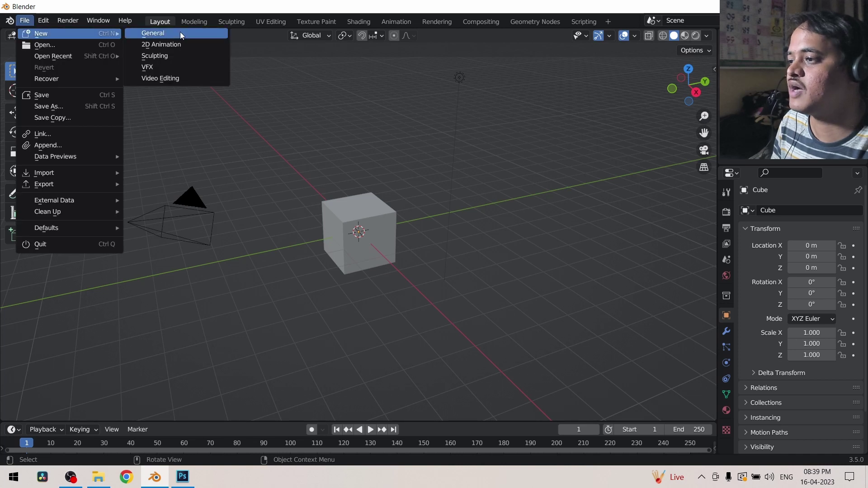
mouse_move(59, 56)
click(137, 57)
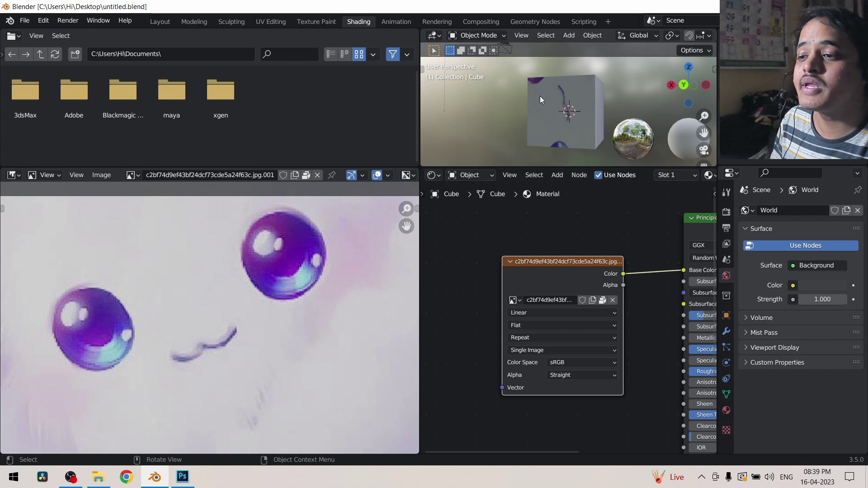
scroll(545, 96, down, 2)
middle_drag(558, 123, 608, 131)
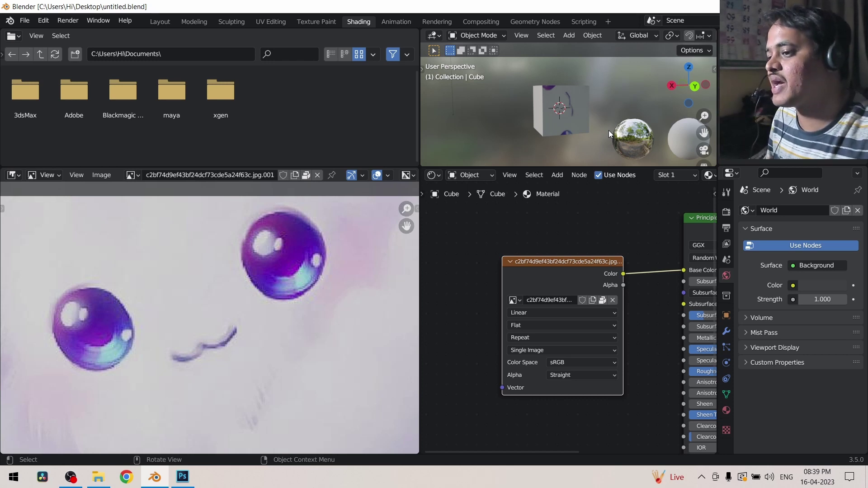
- Extract a colour palette from the creature image and show the active tool's settings
click(101, 175)
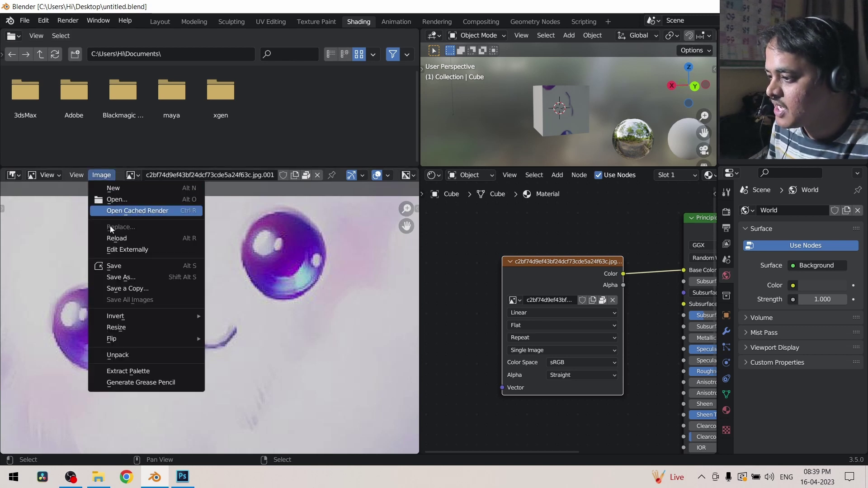
click(124, 370)
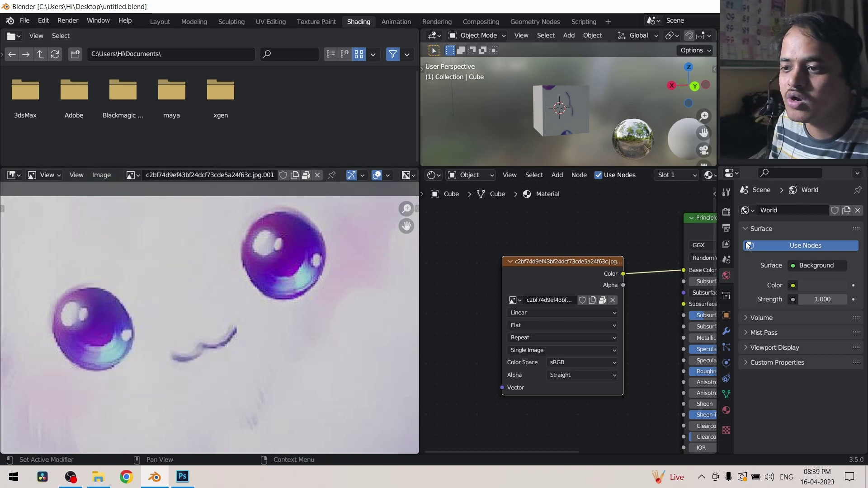
click(479, 35)
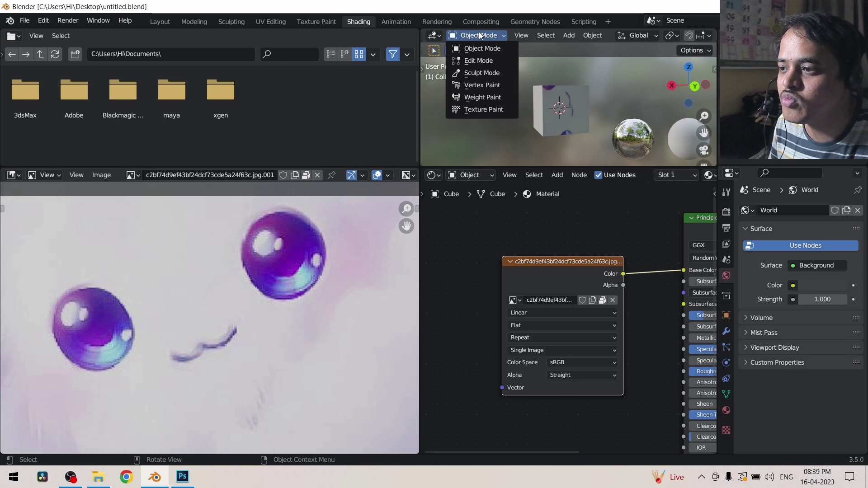
click(727, 193)
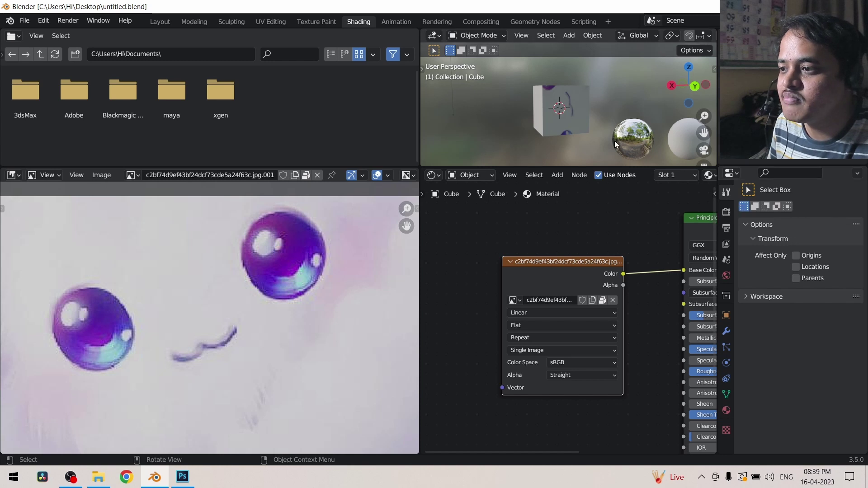
- Put the cube in Texture Paint mode and expand the brush's Color Palette panel
click(500, 36)
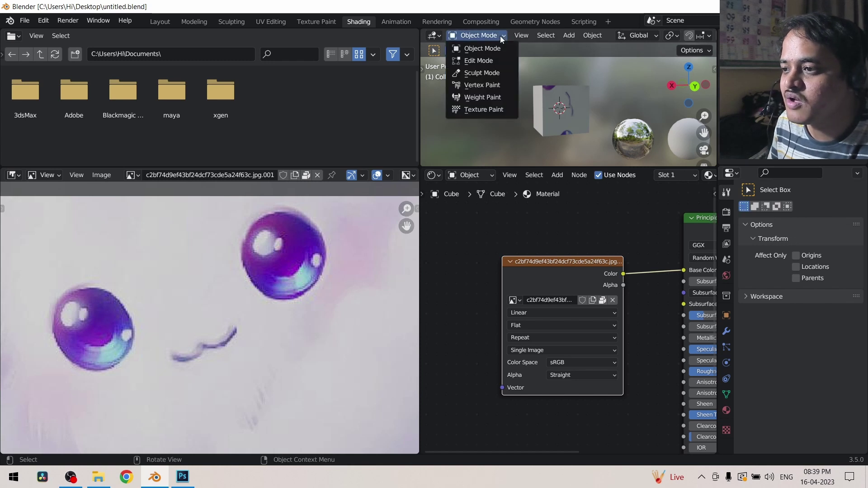
click(487, 111)
scroll(784, 287, down, 5)
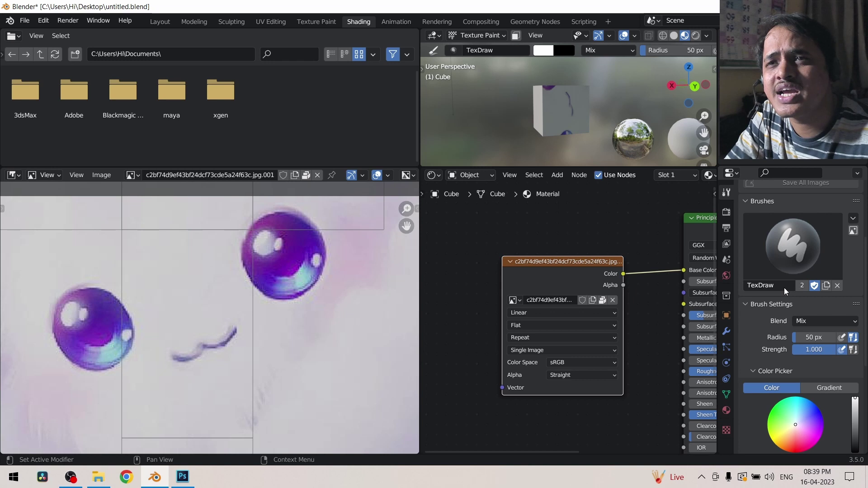
scroll(823, 296, down, 1)
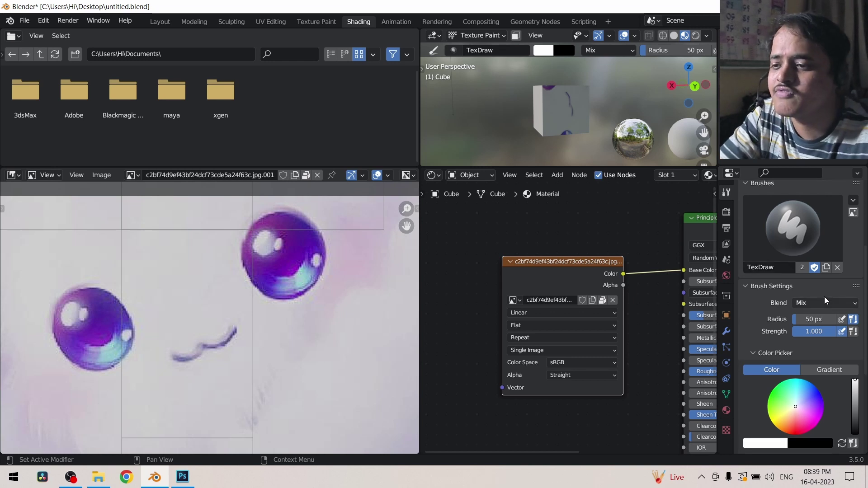
scroll(825, 300, down, 8)
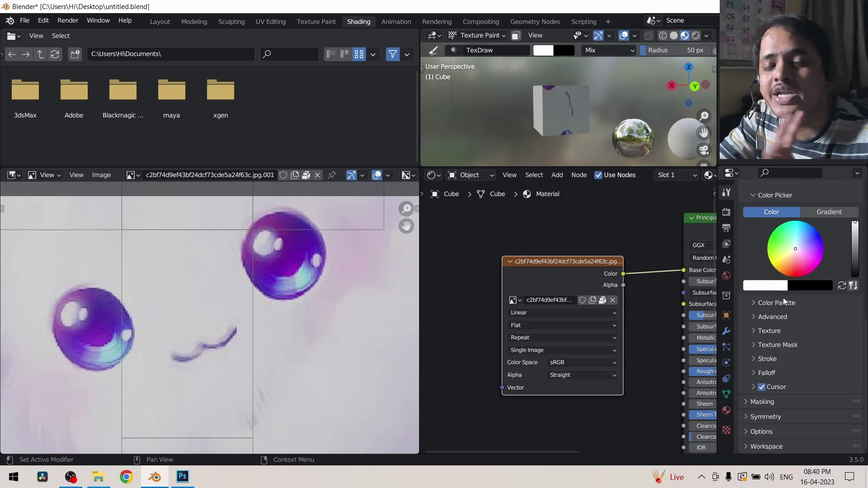
click(776, 303)
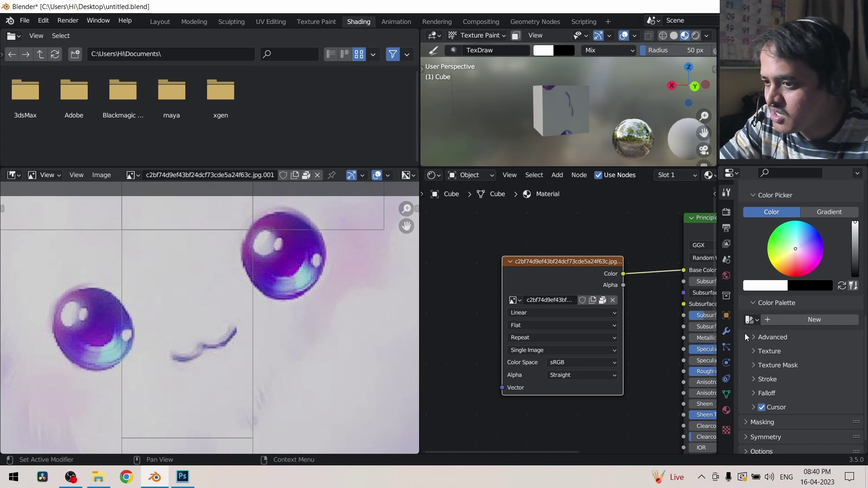
- Load the existing F Palette as the brush's colour palette
click(751, 320)
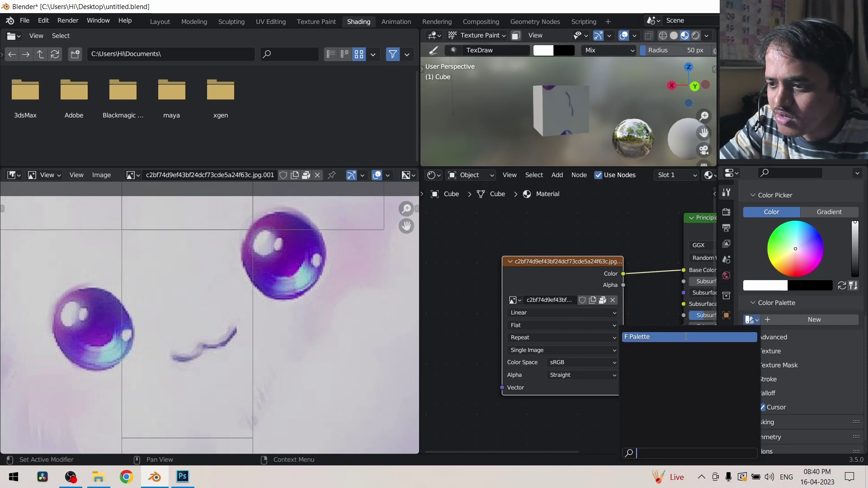
click(686, 337)
scroll(796, 385, down, 5)
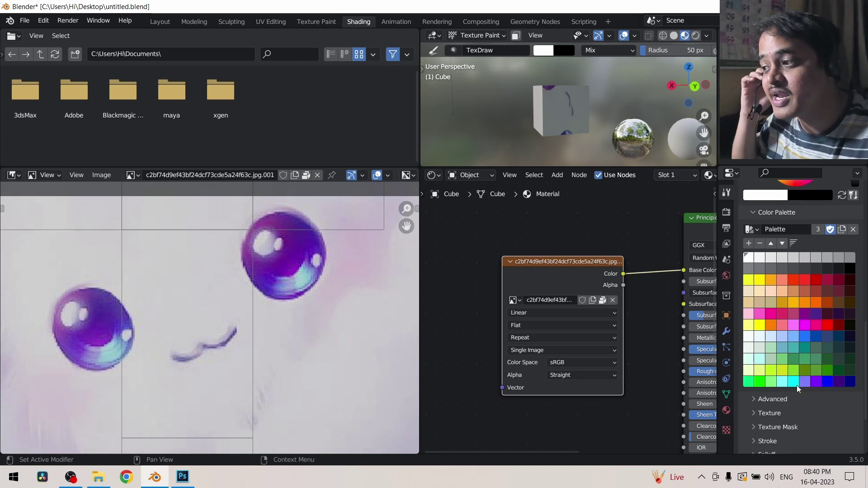
- Extract a palette from the texture image and make that palette active
click(101, 175)
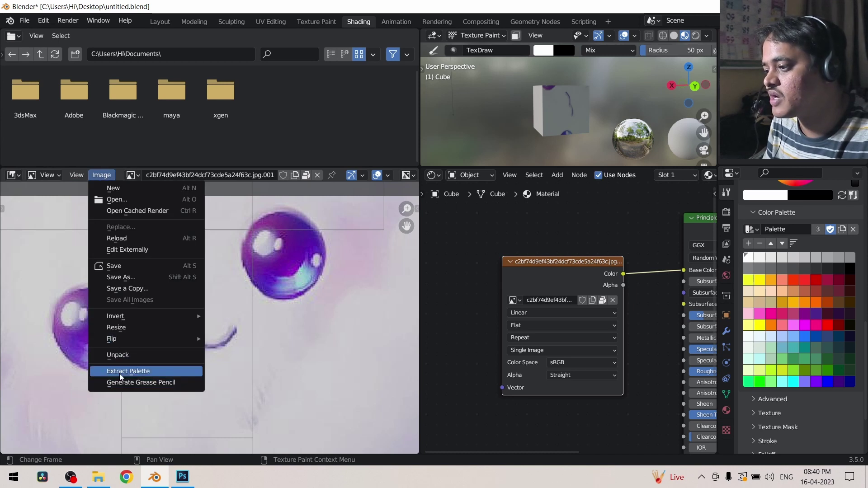
click(120, 374)
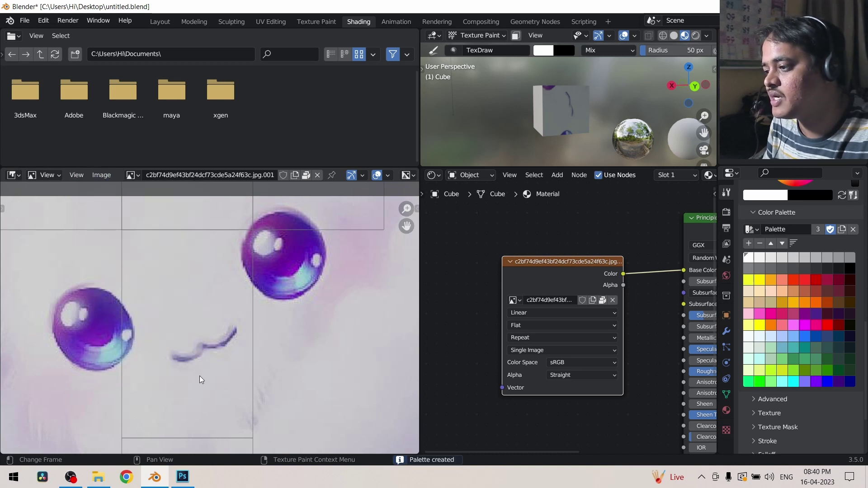
click(751, 228)
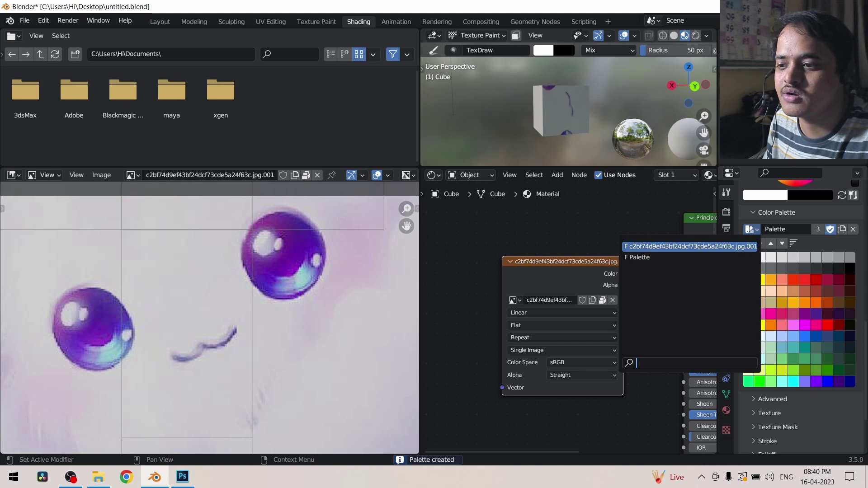
click(698, 246)
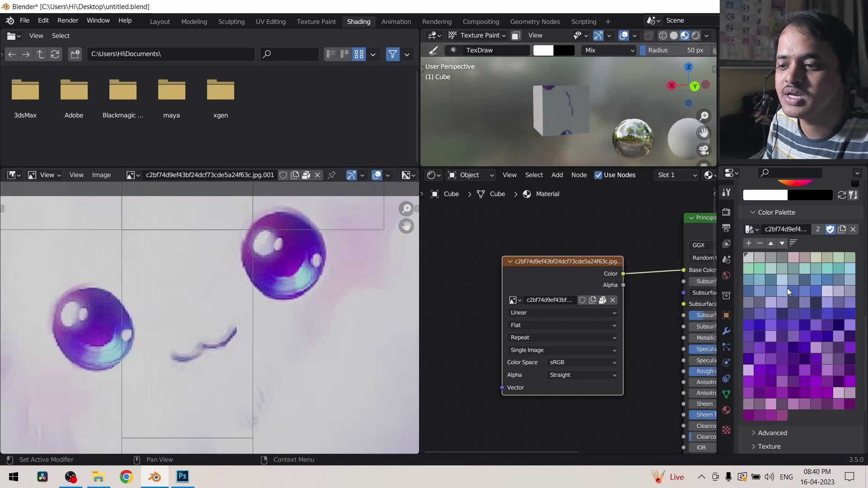
scroll(227, 301, down, 6)
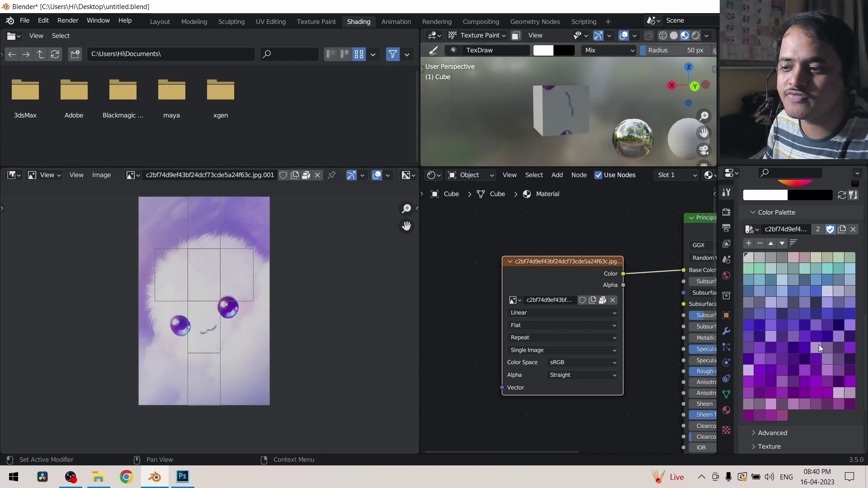
click(131, 175)
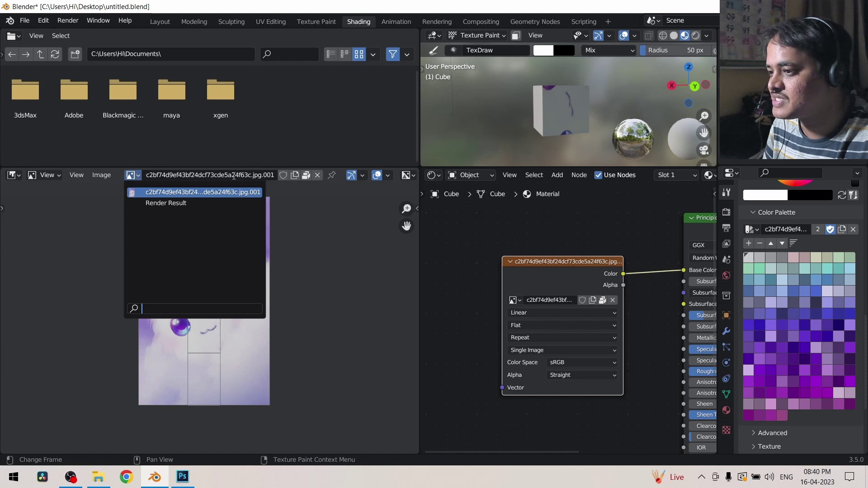
- Load the puppy photo pexels-pixabay-60597.jpg and extract a colour palette from it
click(306, 174)
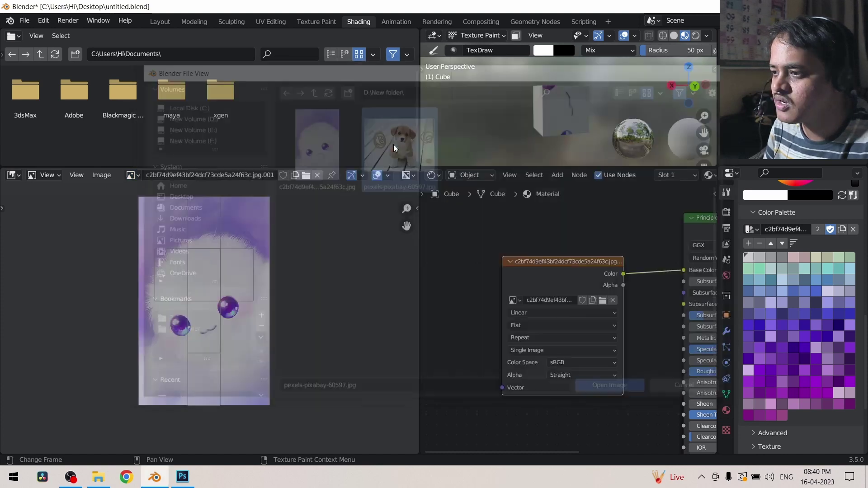
double_click(394, 147)
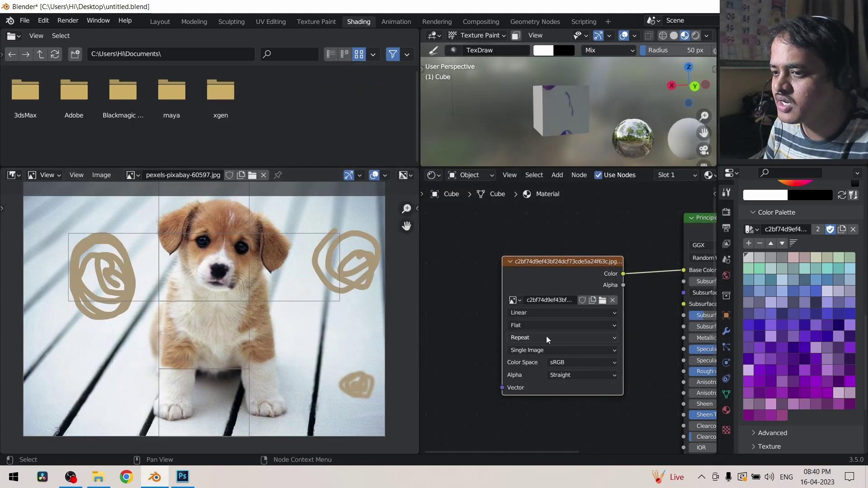
click(112, 175)
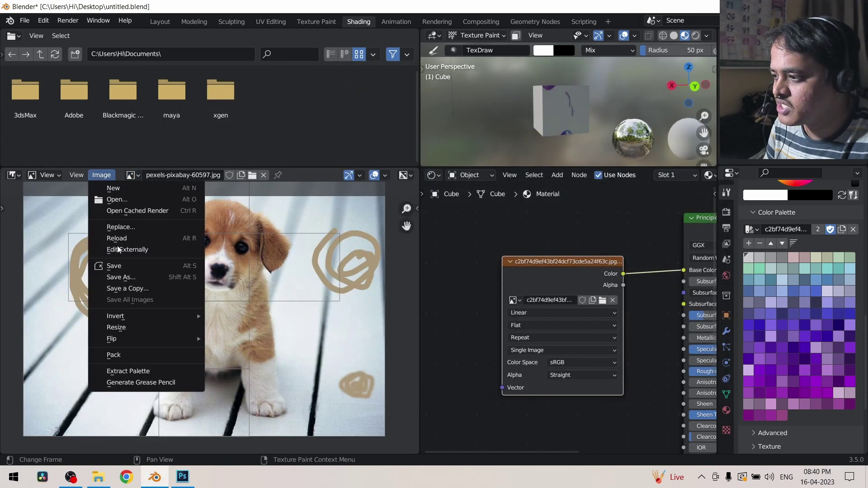
click(128, 371)
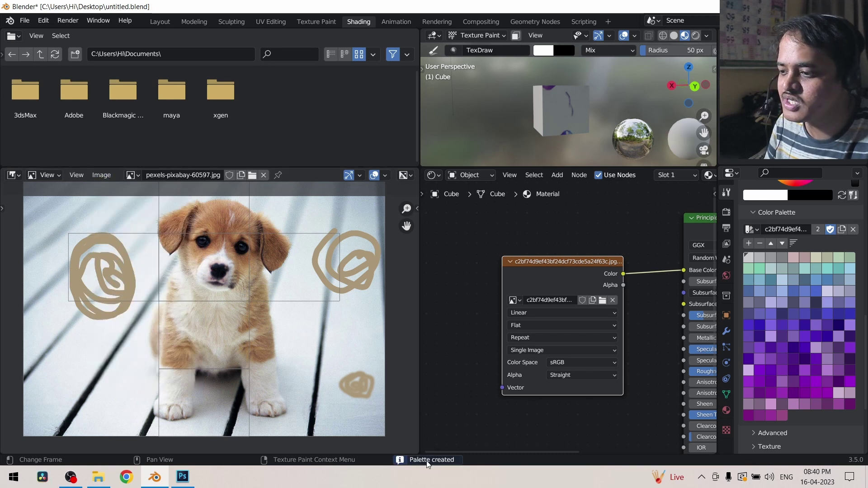
- Make the pexels-pixabay-60597.jpg palette of browns, pinks and greens the active palette
click(749, 229)
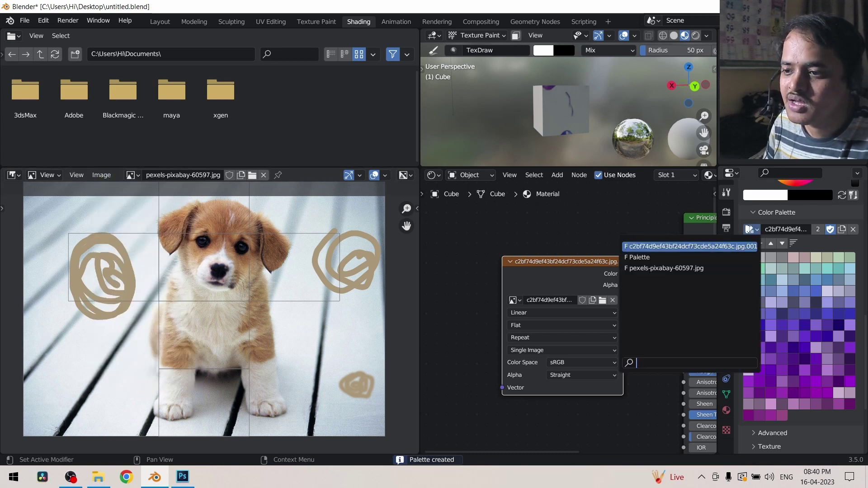
click(680, 268)
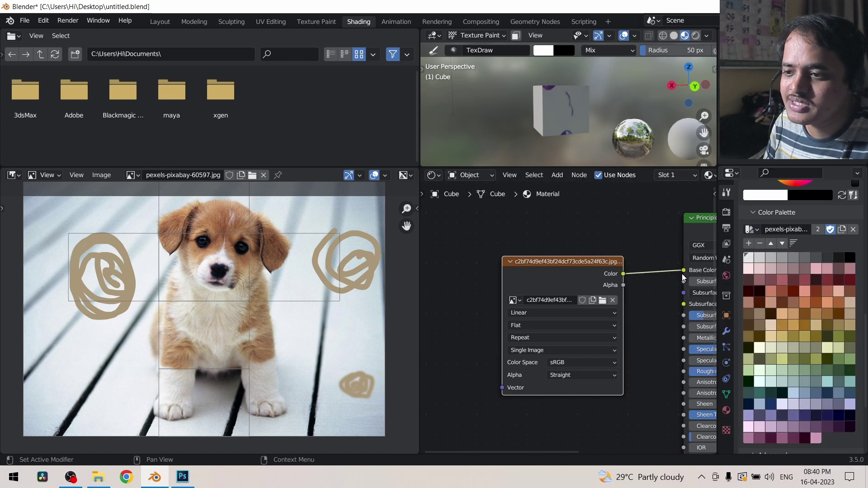
scroll(778, 329, down, 1)
scroll(210, 319, down, 2)
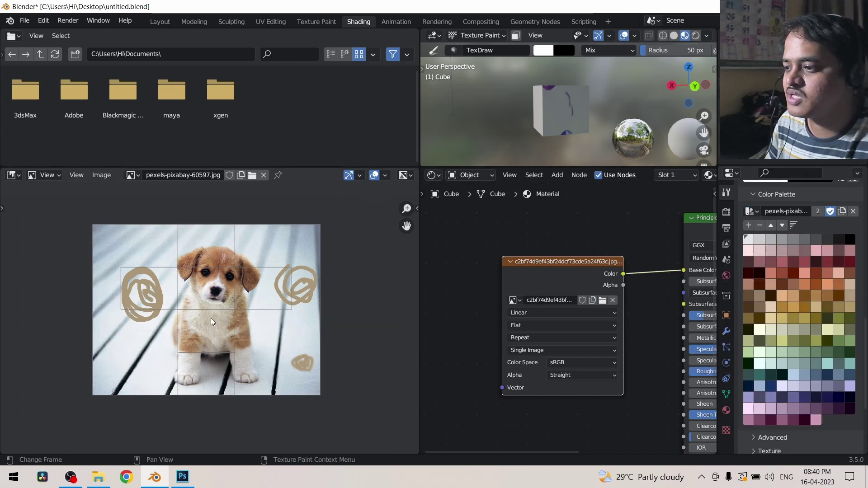
scroll(211, 318, up, 1)
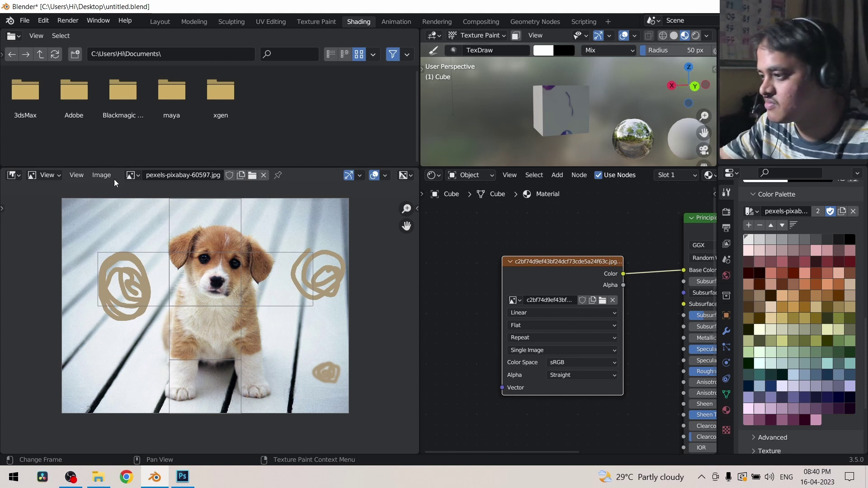
- Generate a grease pencil object from the puppy photo and enlarge the 3D viewport around it
click(101, 175)
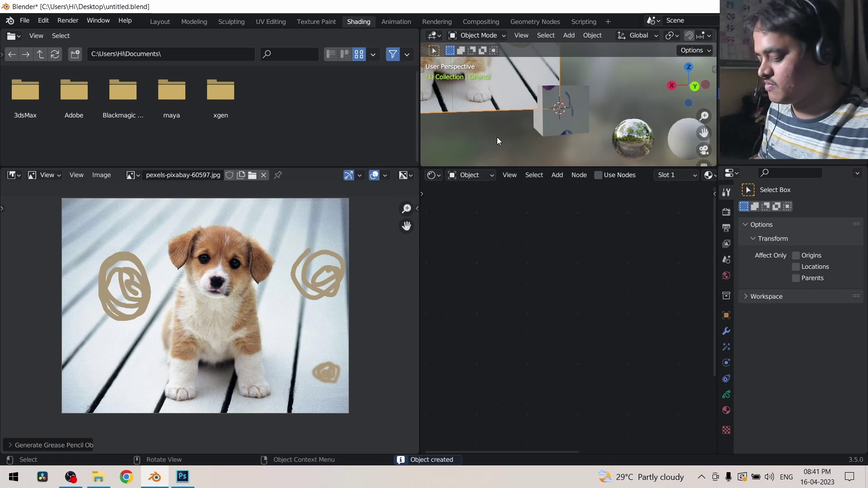
middle_drag(552, 89, 533, 118)
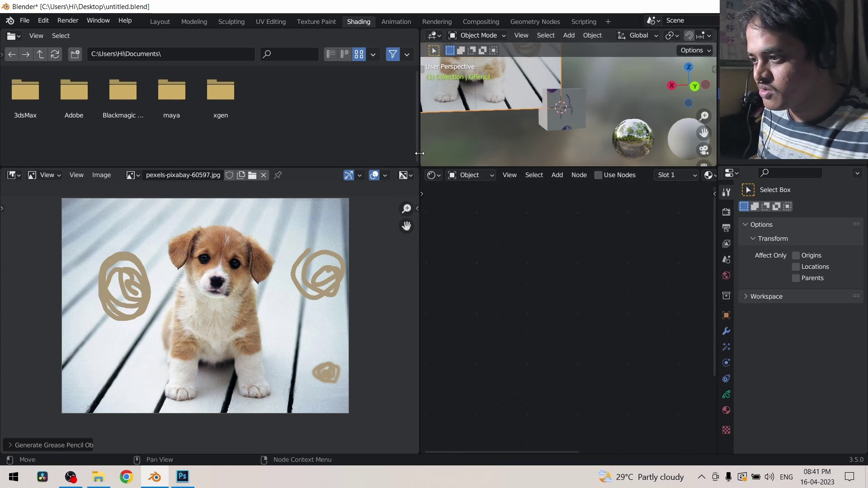
drag(421, 169, 159, 169)
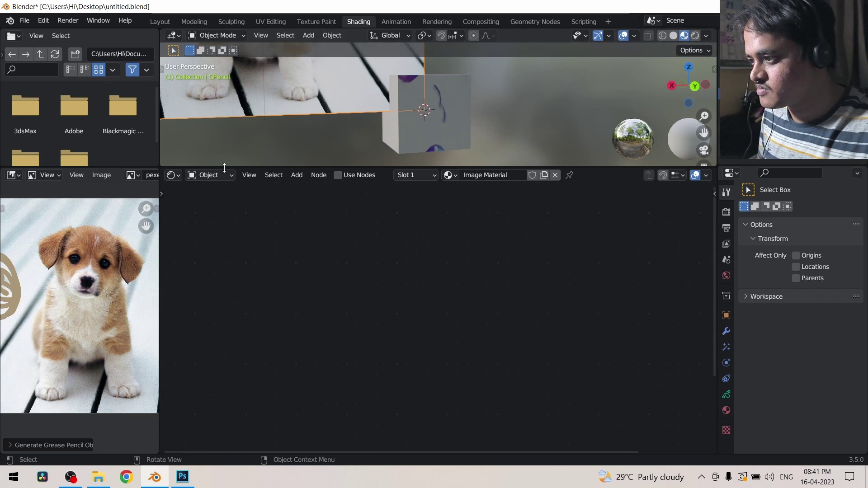
drag(225, 168, 228, 349)
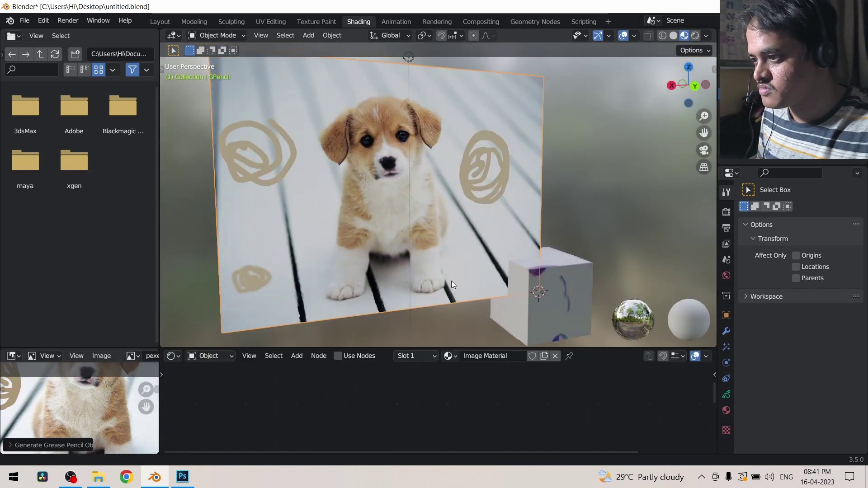
shift+middle_drag(451, 281, 574, 242)
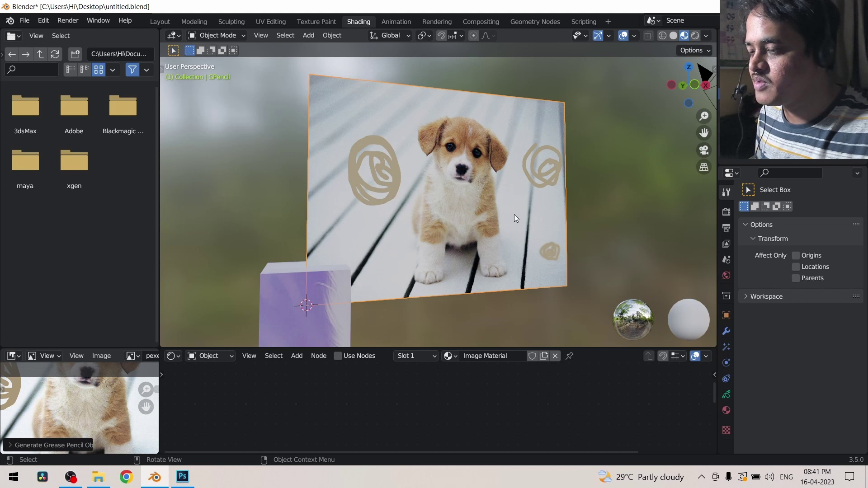
key(Tab)
- Zoom in on the grease pencil plane and box-select the points along its bottom edge
mouse_move(514, 218)
shift+middle_down()
mouse_move(484, 206)
mouse_move(433, 151)
shift+middle_up()
scroll(511, 244, up, 3)
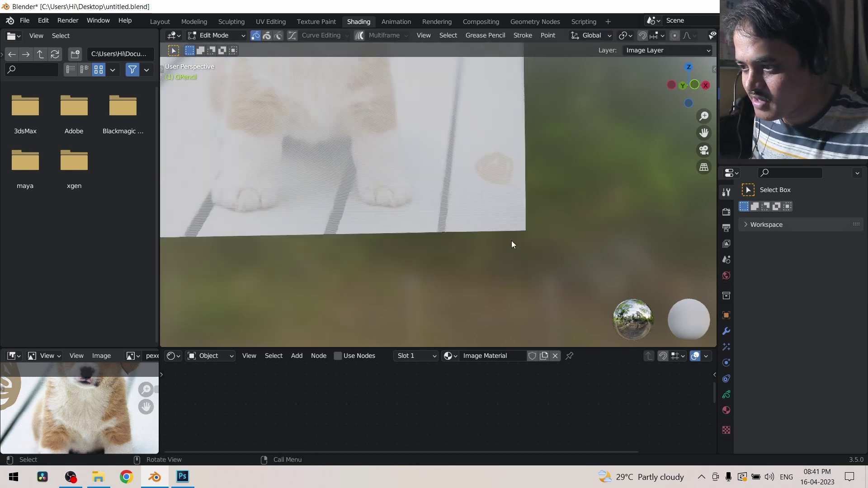
scroll(511, 244, up, 2)
shift+middle_drag(517, 244, 306, 137)
scroll(472, 182, up, 1)
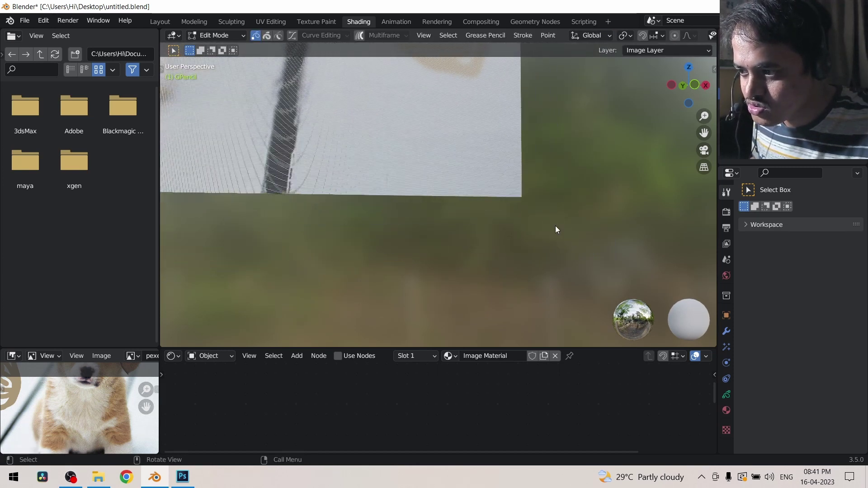
scroll(553, 204, up, 2)
drag(548, 205, 587, 270)
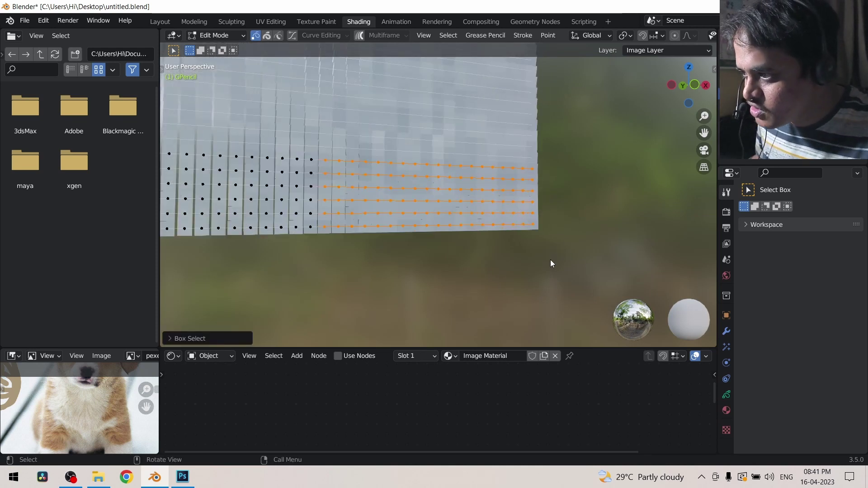
- Select the plane's corner point, then view the whole picture beside the cube
middle_drag(527, 257, 502, 242)
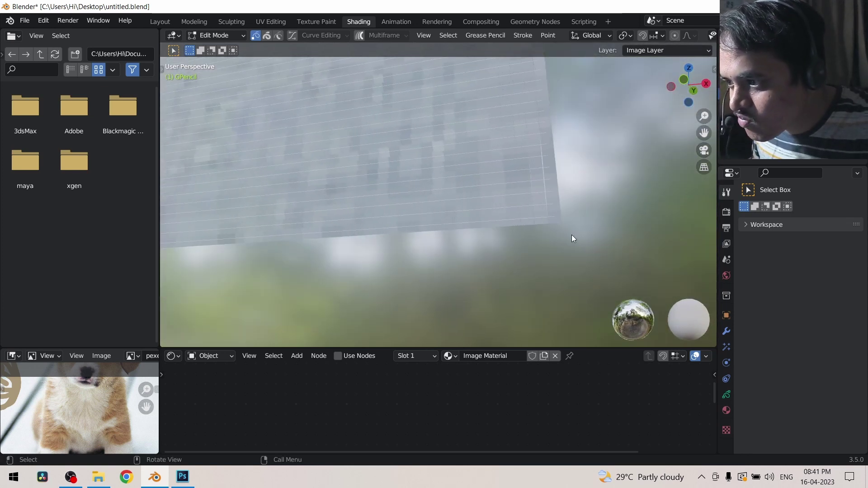
drag(569, 234, 549, 222)
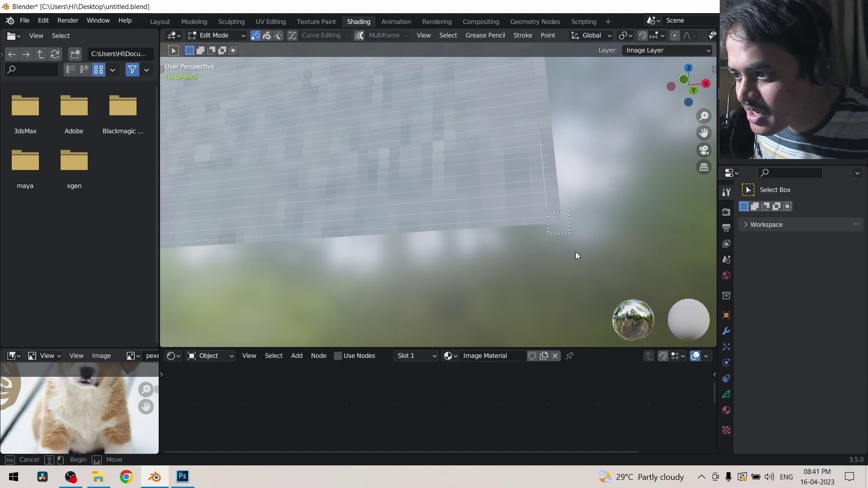
drag(576, 256, 576, 251)
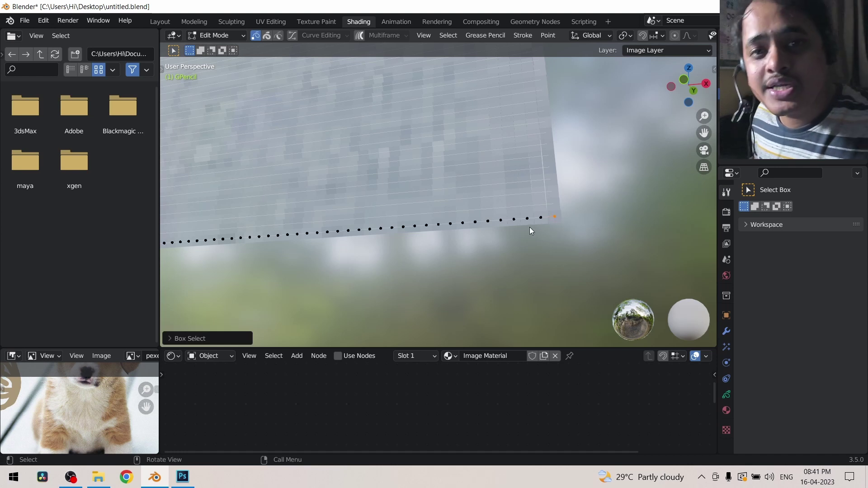
scroll(479, 205, down, 6)
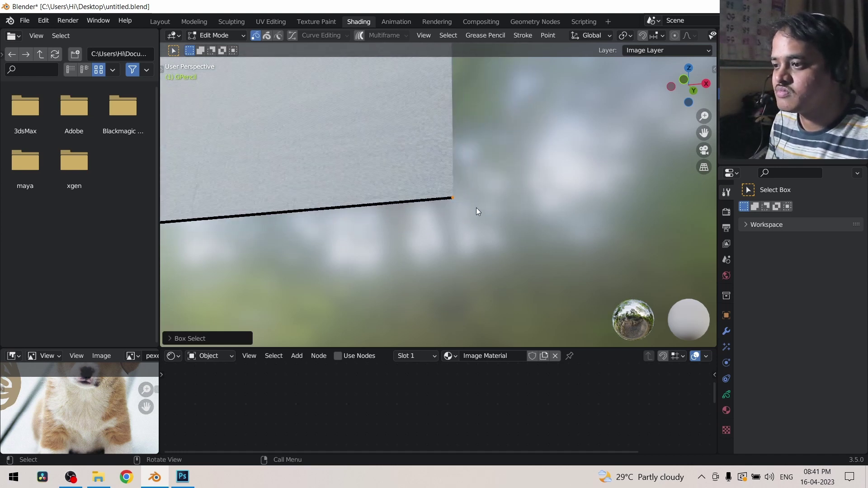
middle_drag(475, 207, 475, 228)
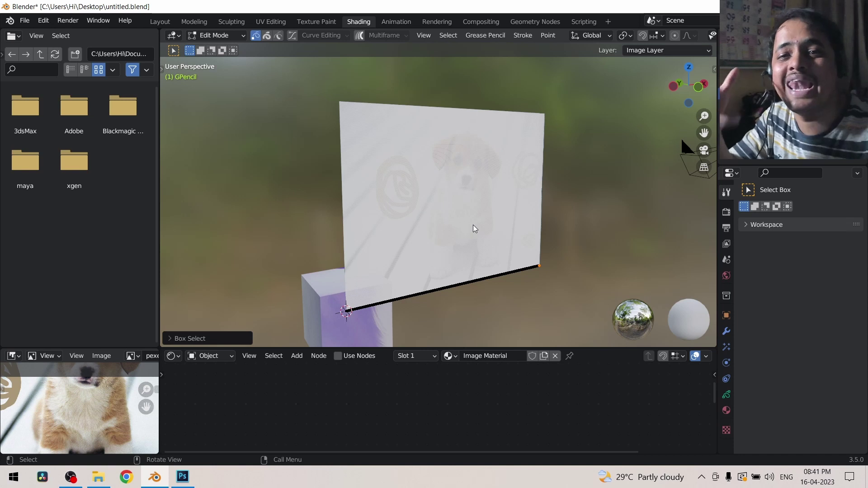